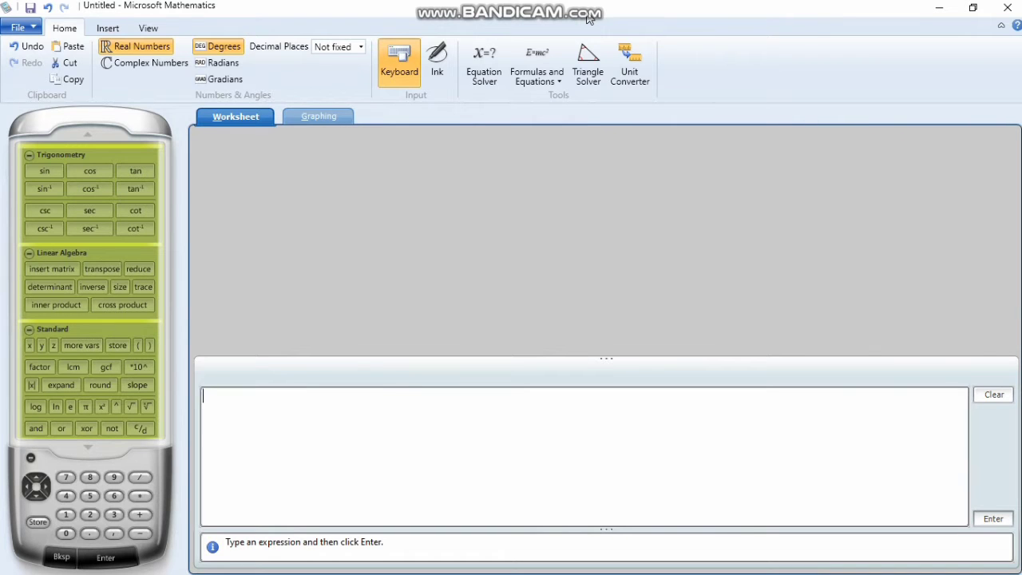
Open the Laws of Exponents collection of formulas and equations
mouse_move(562, 8)
left_click(520, 80)
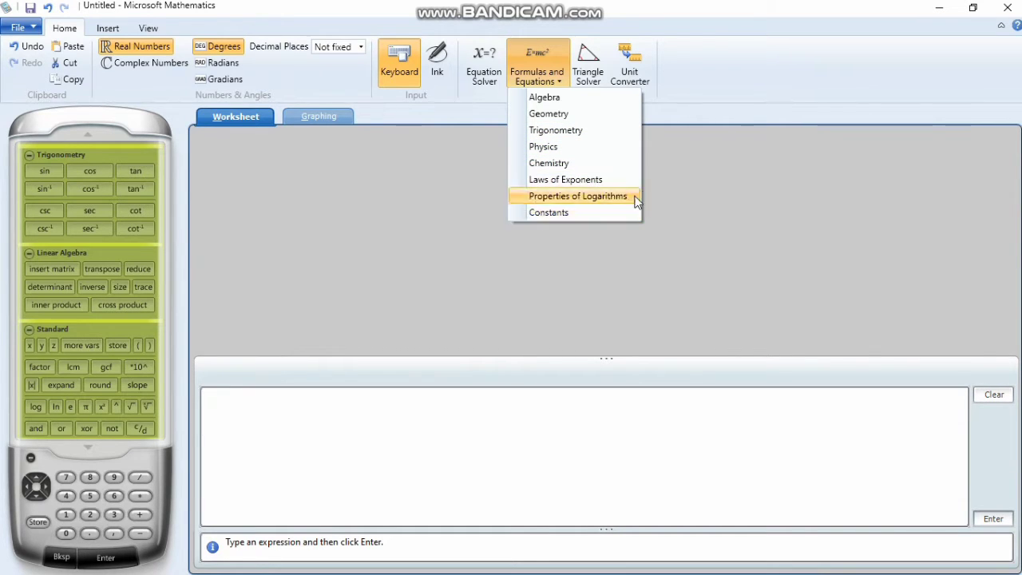
left_click(598, 180)
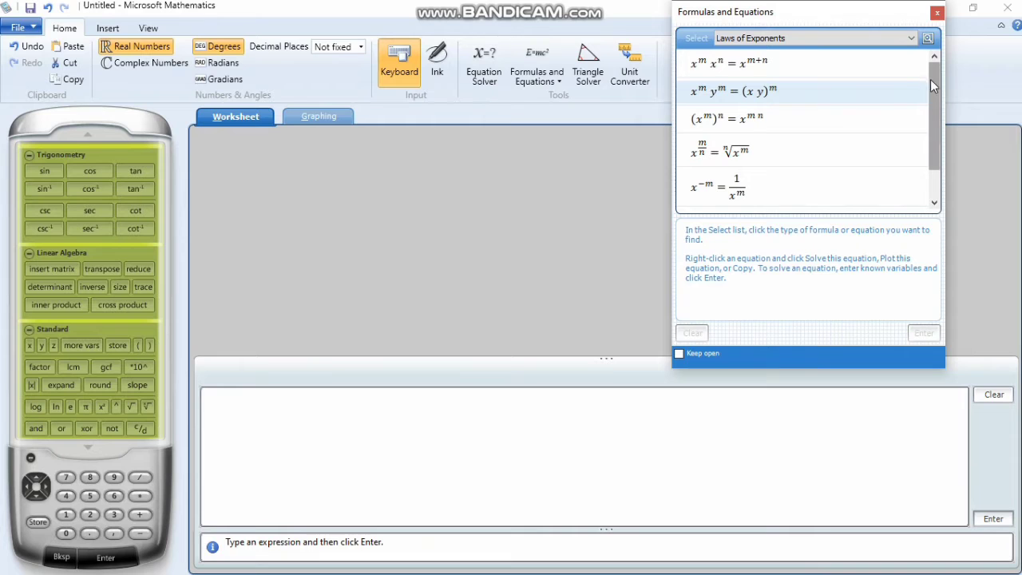
mouse_move(932, 82)
left_mouse_down()
mouse_move(934, 131)
mouse_move(931, 77)
left_mouse_up()
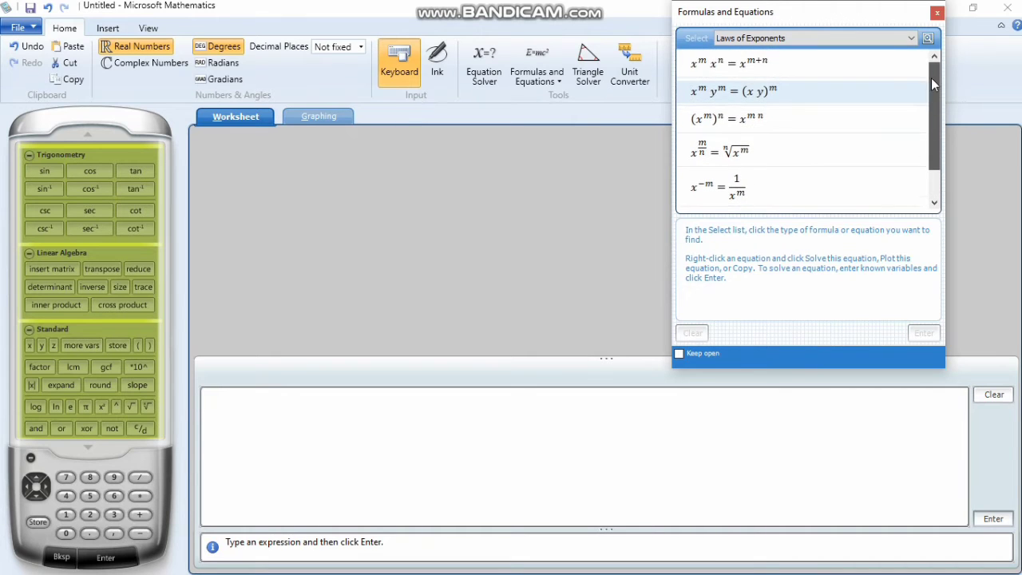
Copy the product law x^m x^n = x^(m+n) and paste it into the worksheet's expression input
right_click(859, 71)
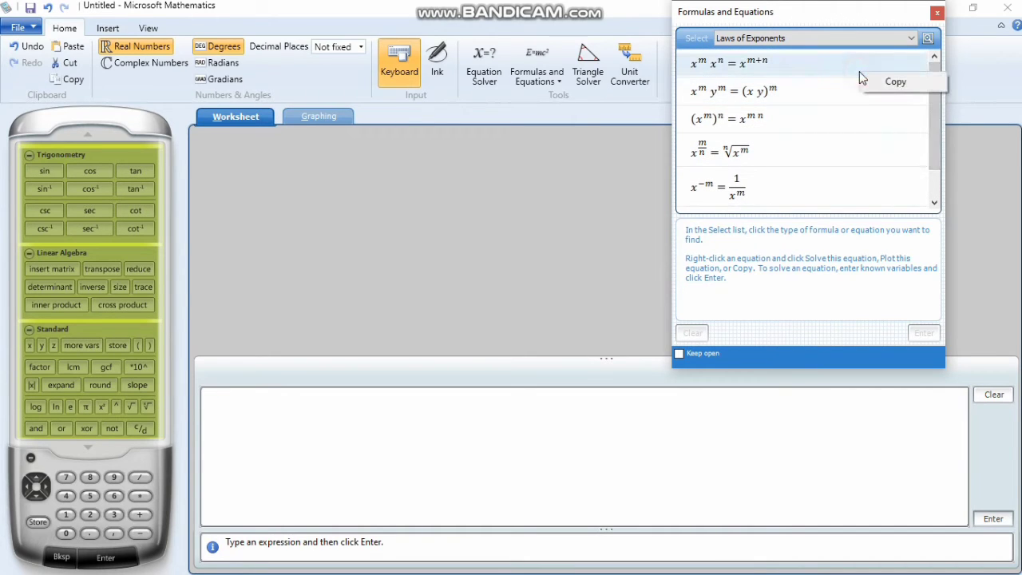
right_click(816, 75)
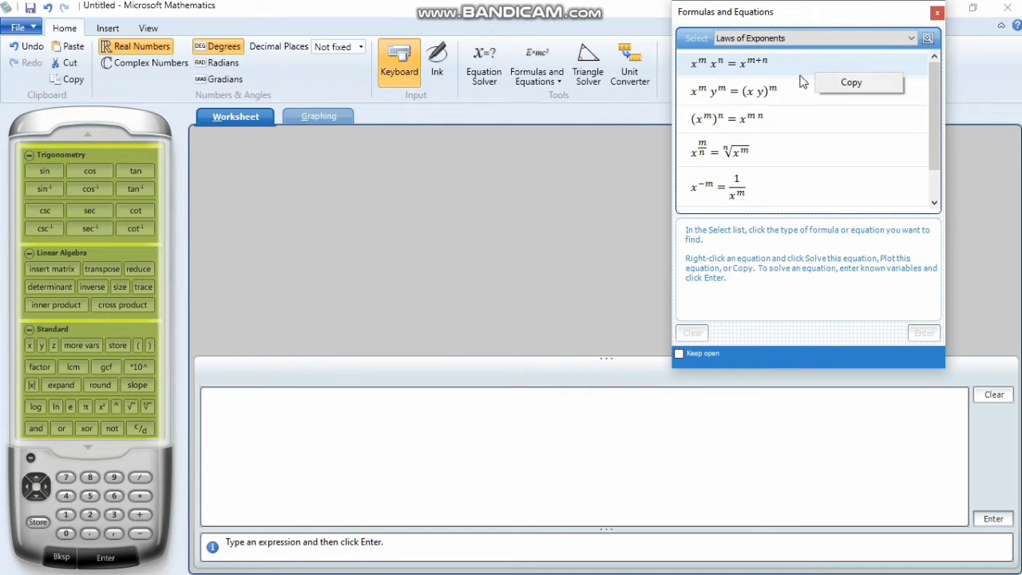
left_click(822, 87)
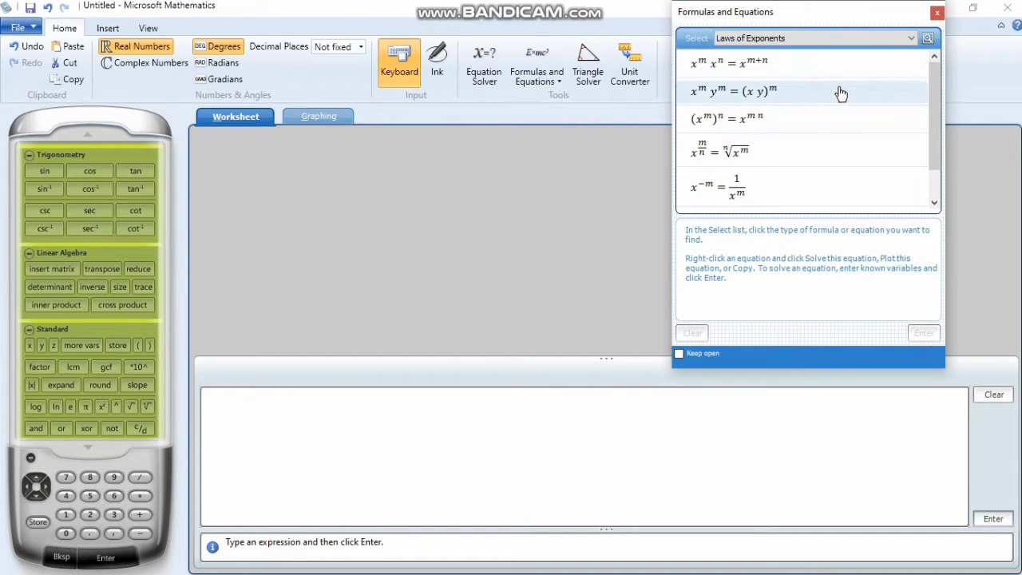
left_click(314, 519)
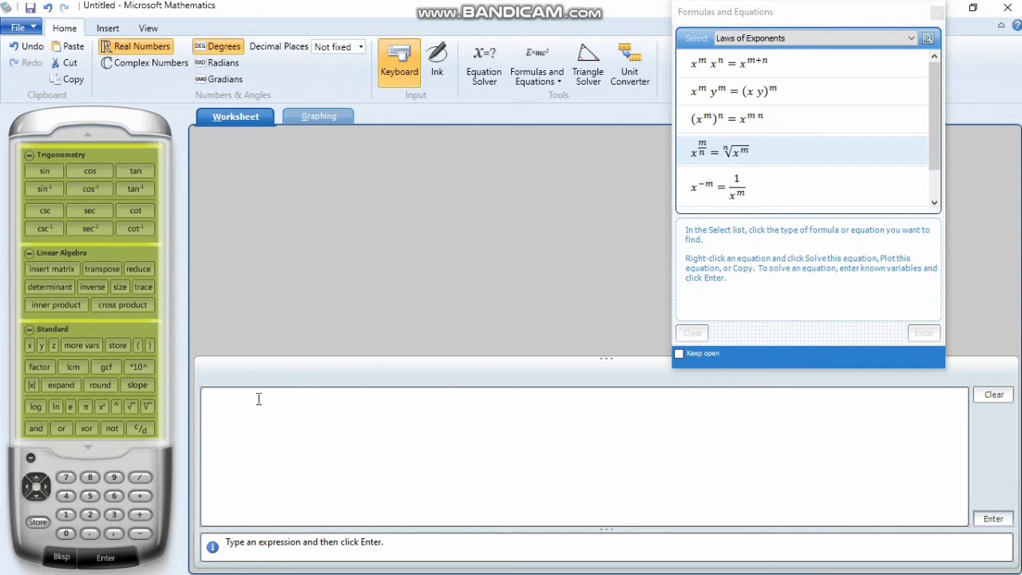
right_click(252, 452)
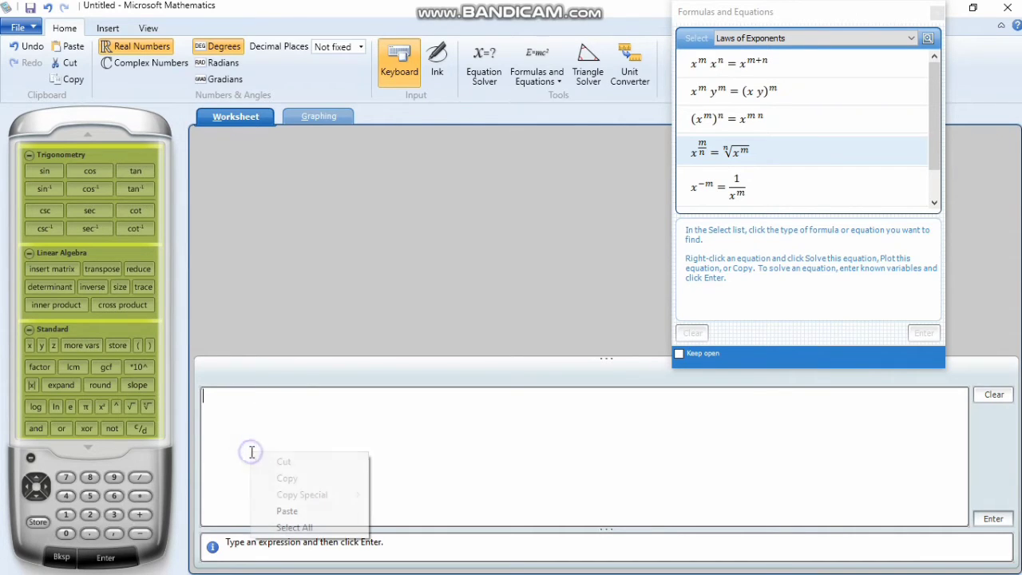
left_click(281, 512)
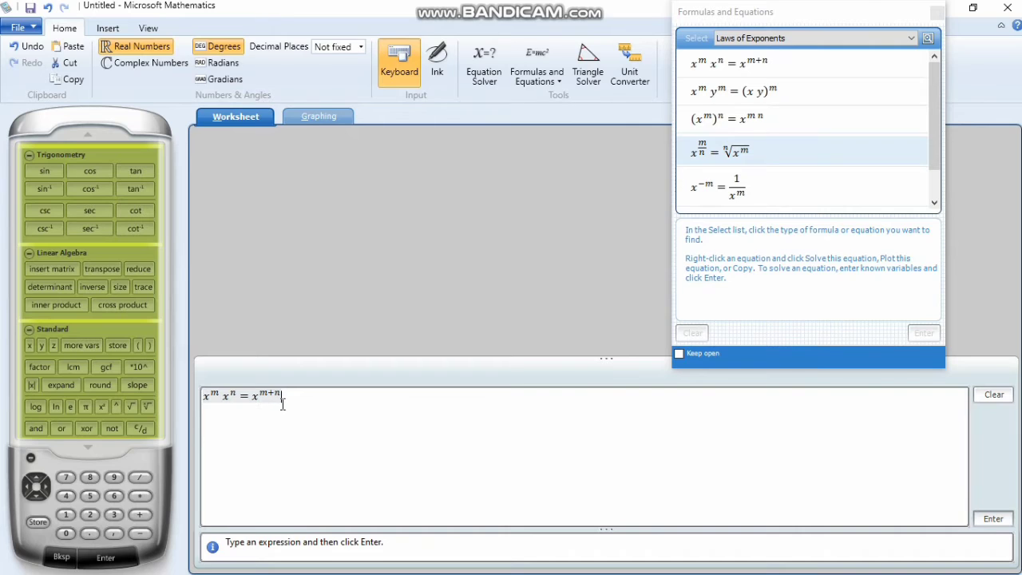
Remove the equals sign and x^(m+n) from the end of the pasted product law
key("BackSpace")
key("BackSpace")
key("BackSpace")
key("BackSpace")
key("BackSpace")
Substitute numbers for the variables in x^m x^n so the expression reads 4^8 4^4
key("Left")
key("Left")
key("Left")
key("Left")
key("Left")
key("Left")
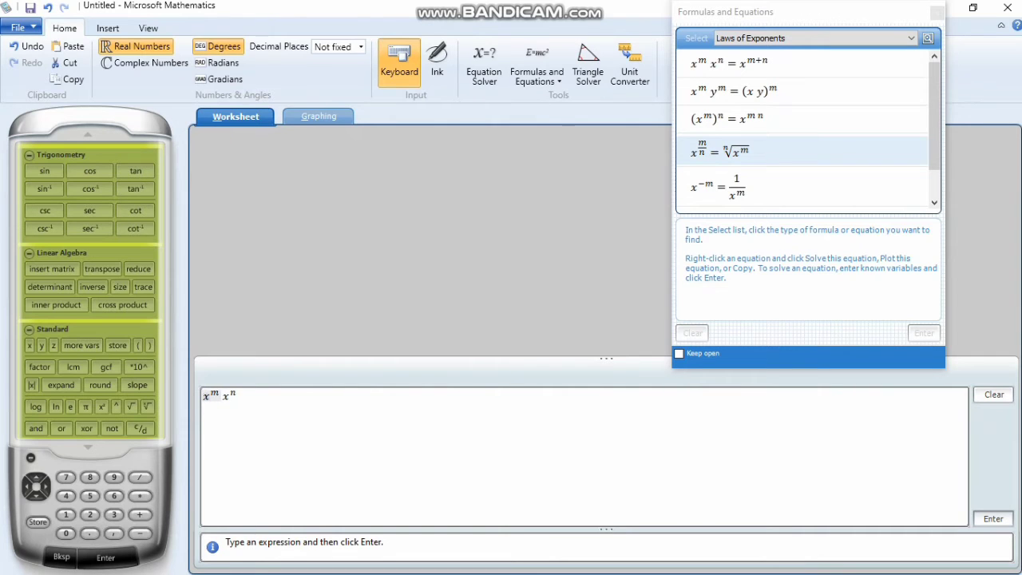
key("BackSpace")
type("4")
key("BackSpace")
type("8")
key("Right")
key("Right")
key("Right")
key("Right")
key("BackSpace")
type("4")
key("Delete")
type("4")
Evaluate 4^8 · 4^4, view its solution steps and collapse them again
left_click(995, 522)
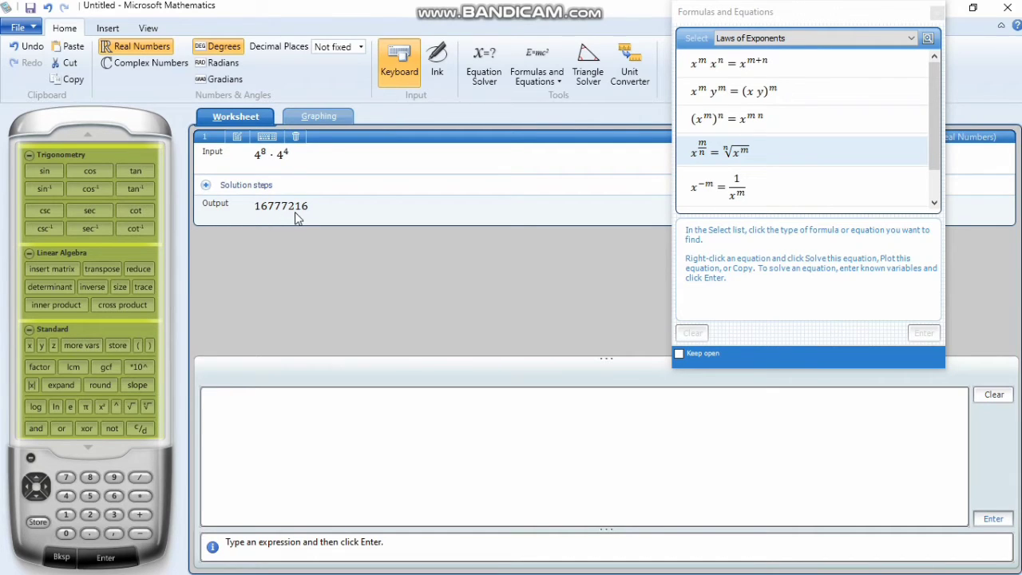
left_click(207, 185)
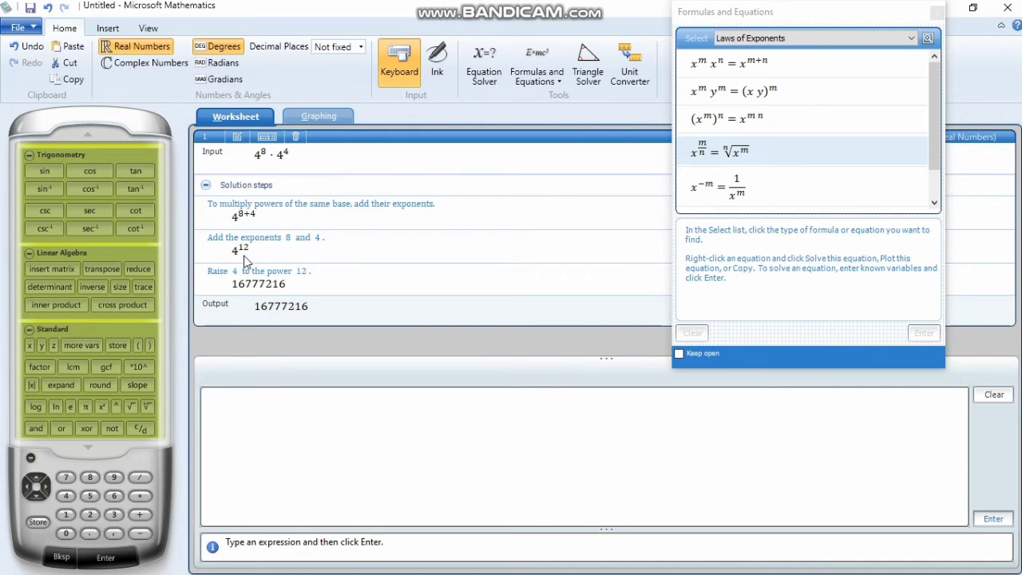
left_click(206, 185)
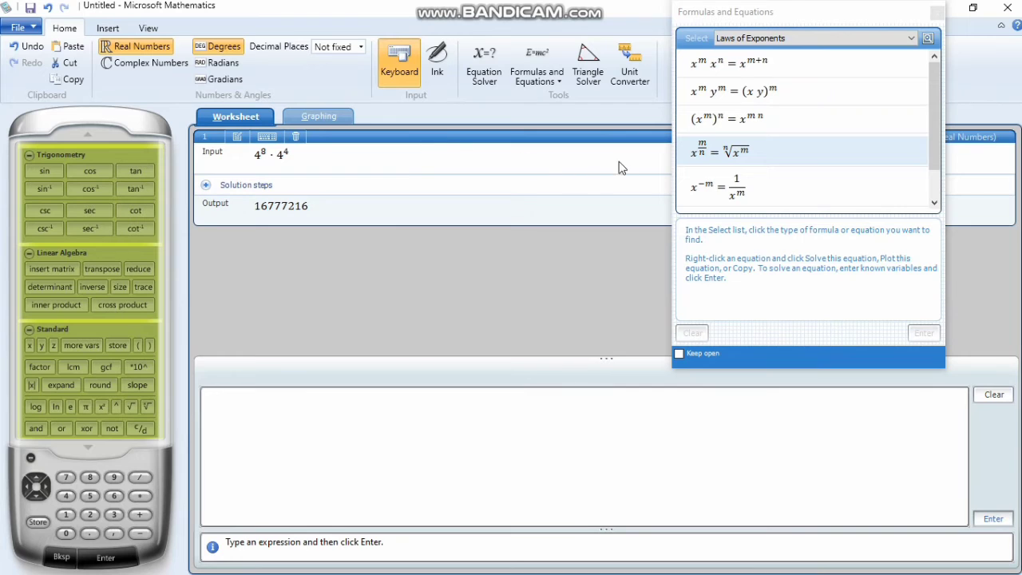
Copy the power law (x^m)^n = x^(mn) and paste it into the expression input
right_click(730, 121)
left_click(741, 134)
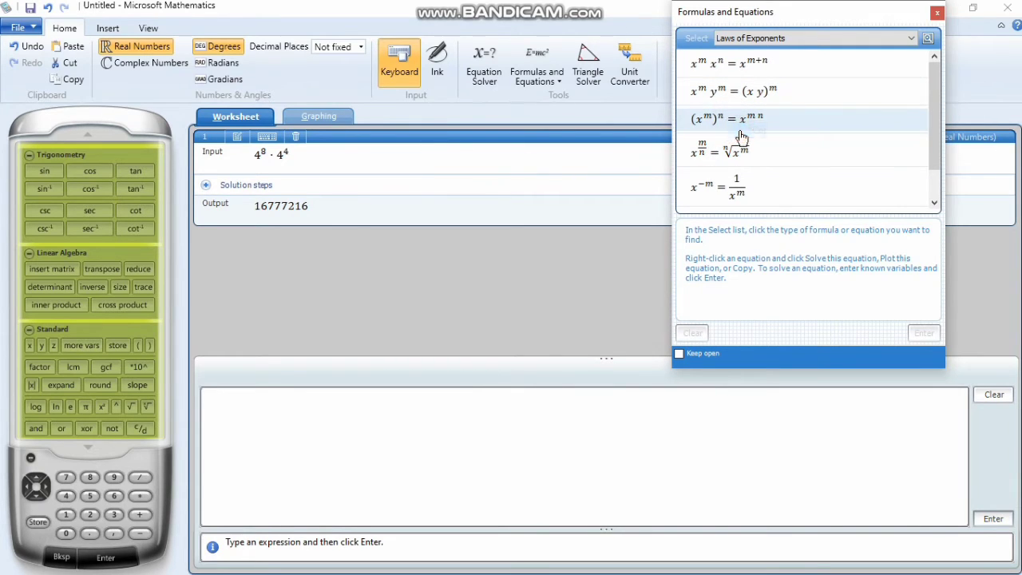
left_click(339, 428)
right_click(338, 428)
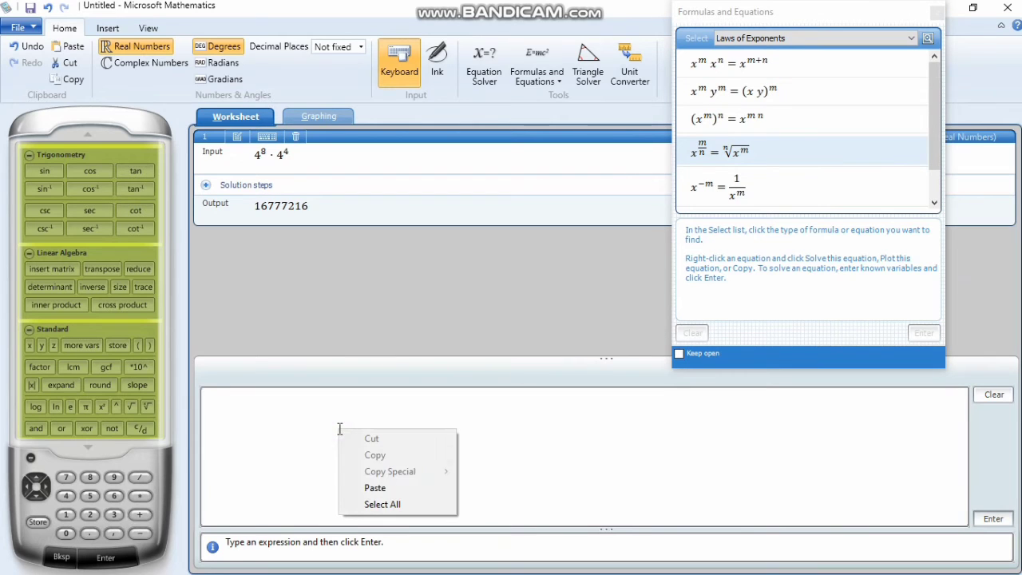
left_click(352, 488)
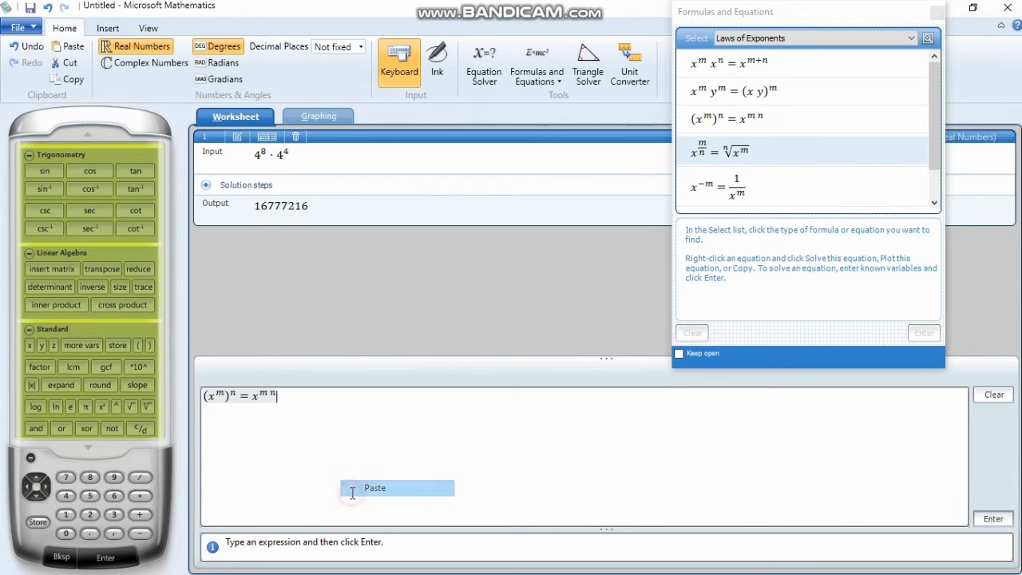
Delete x^(mn) from the right side of the pasted power law
left_click(293, 404)
key("BackSpace")
key("BackSpace")
key("BackSpace")
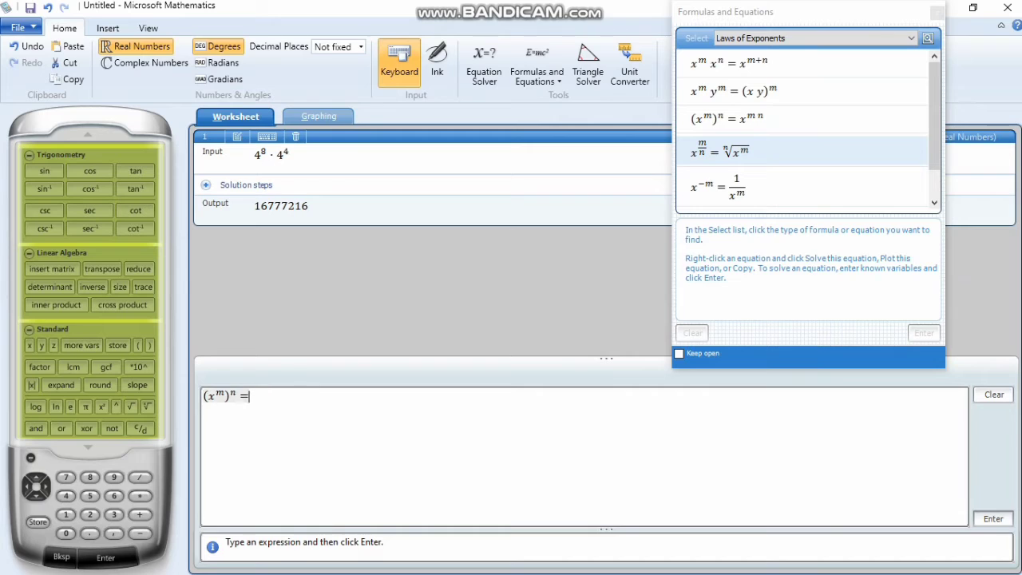
Reduce the power law to its left side and substitute numbers so it reads (5^2)^4
key("Left")
key("Left")
key("Left")
key("Left")
key("Left")
key("Left")
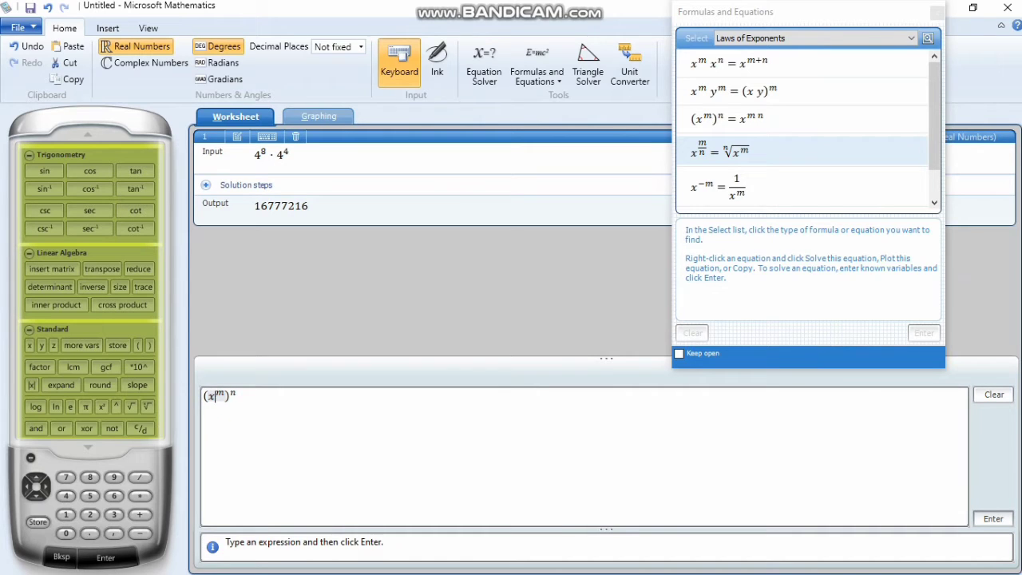
key("Left")
type("5")
key("Right")
type("2")
key("Right")
key("Right")
key("Right")
left_click(293, 404)
key("Right")
type("4")
Evaluate (5^2)^4, view its full solution steps and collapse them again
left_click(998, 519)
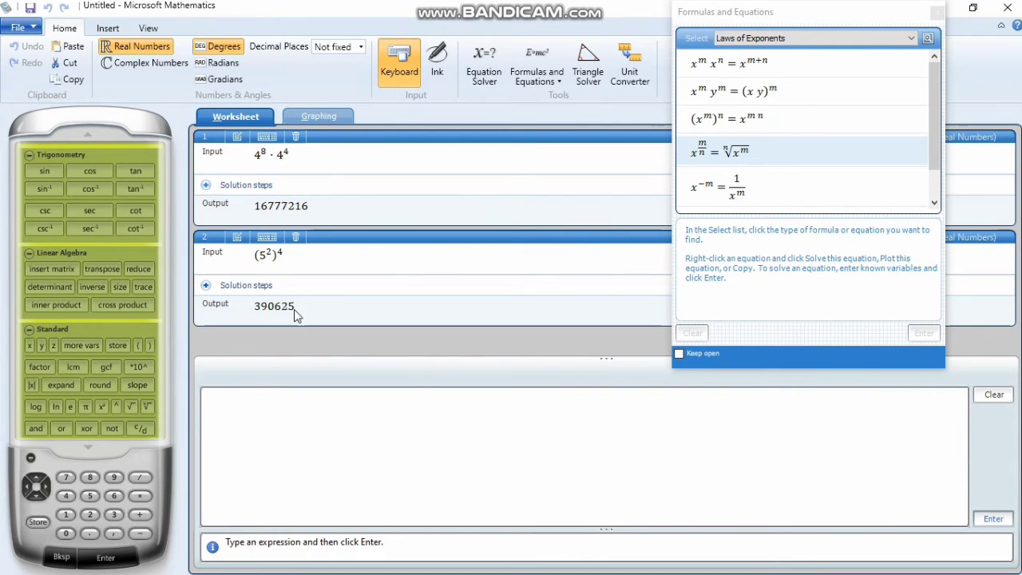
left_click(205, 285)
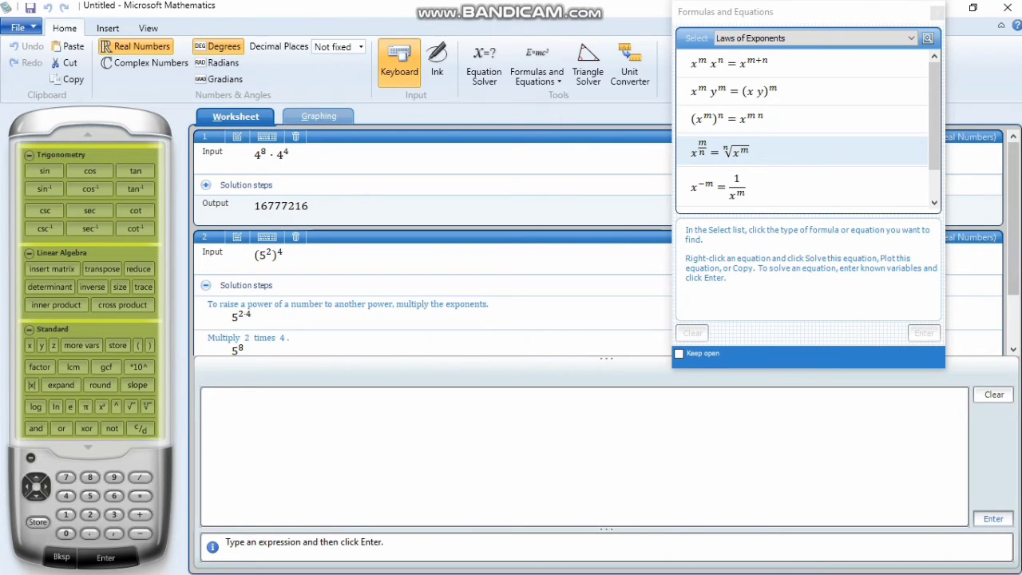
left_click_drag(1011, 267, 1010, 313)
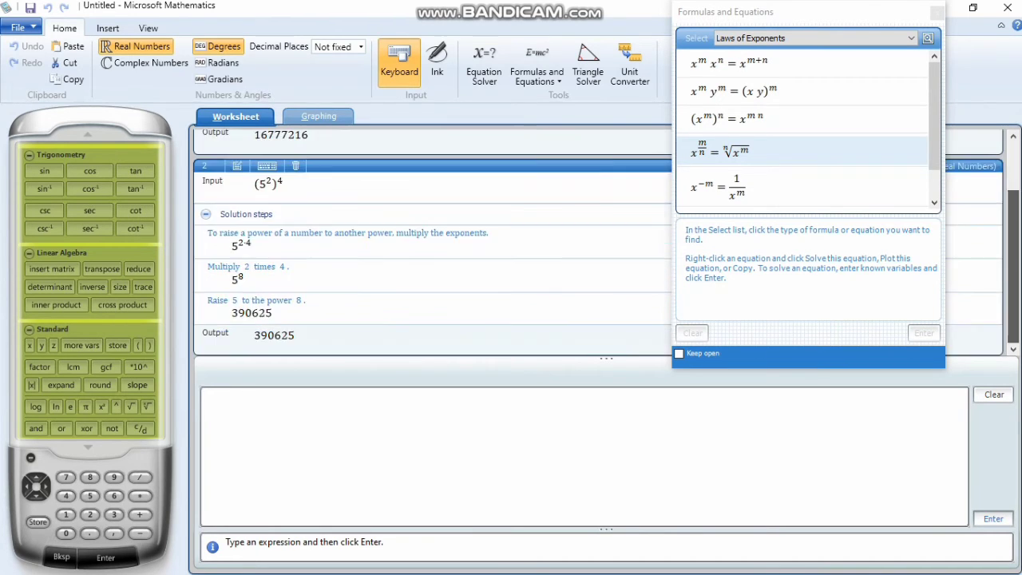
left_click(205, 214)
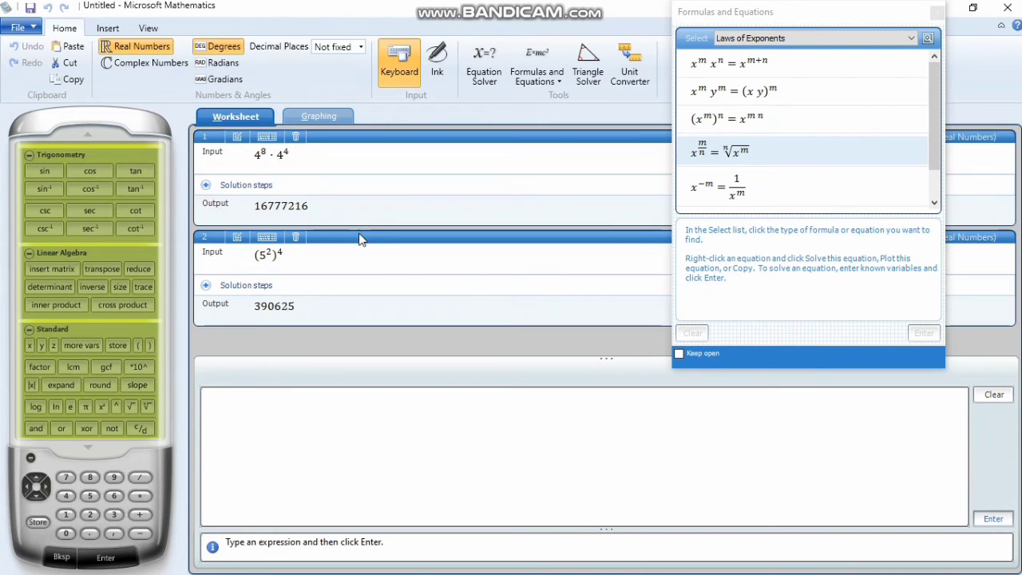
Delete both exponent calculations from the worksheet and close the Formulas and Equations window
left_click(296, 237)
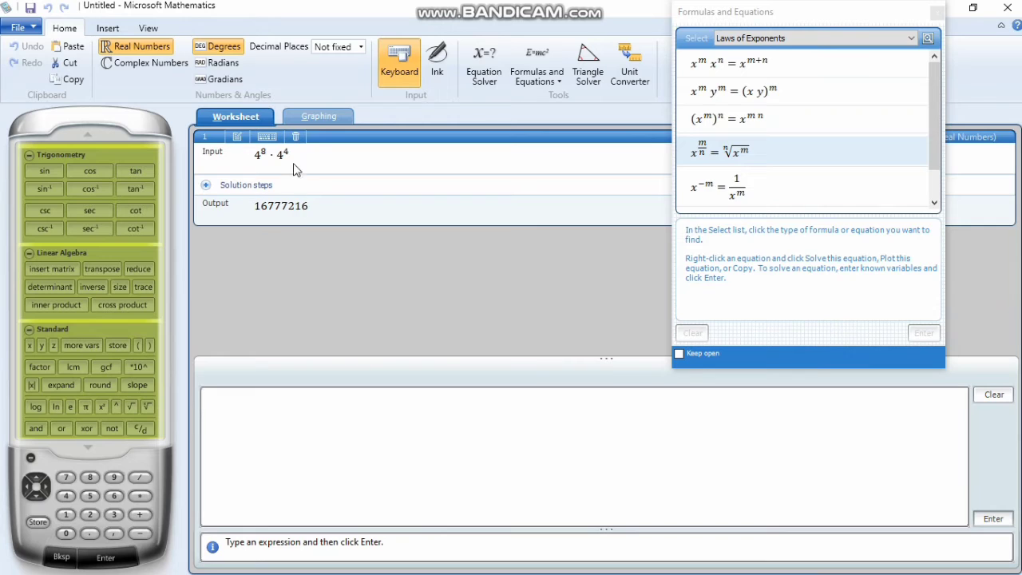
left_click(295, 136)
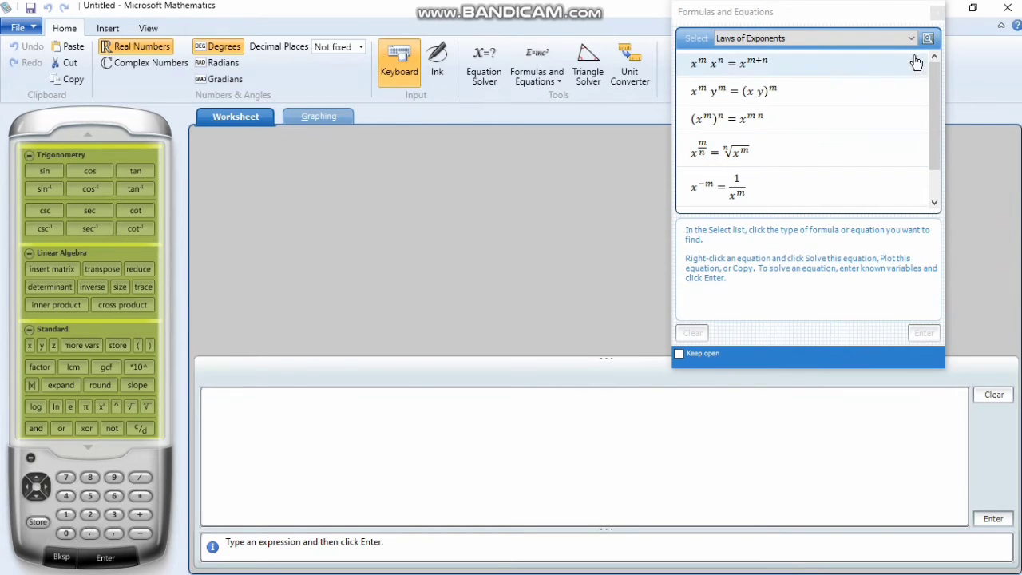
left_click(936, 13)
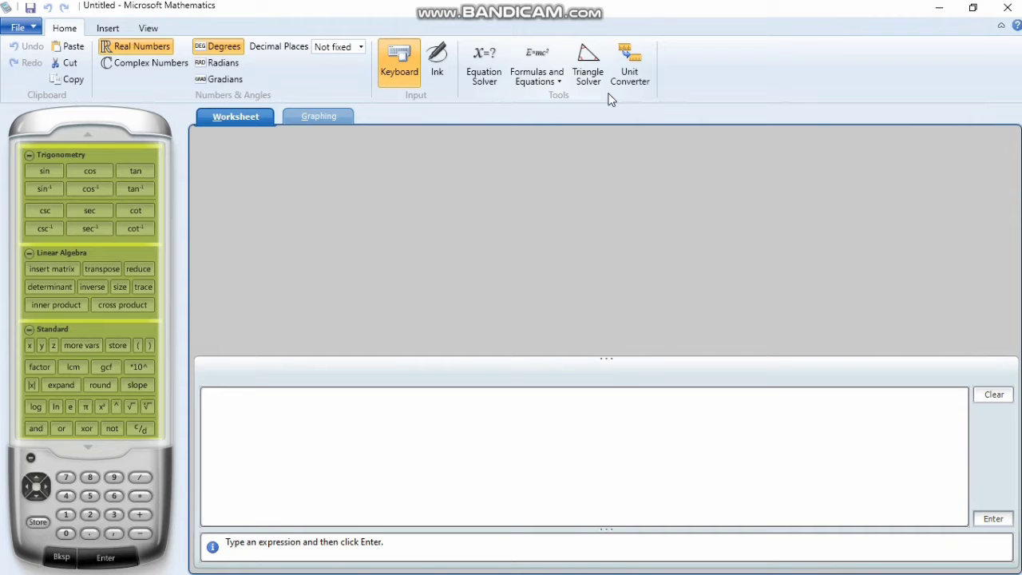
Open the Properties of Logarithms collection of formulas and equations
left_click(547, 71)
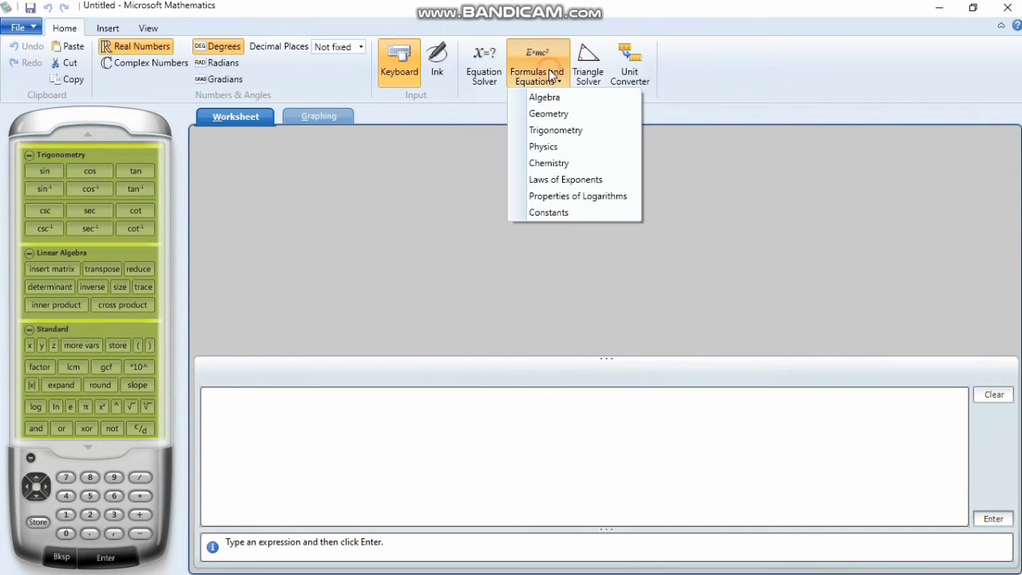
left_click(586, 197)
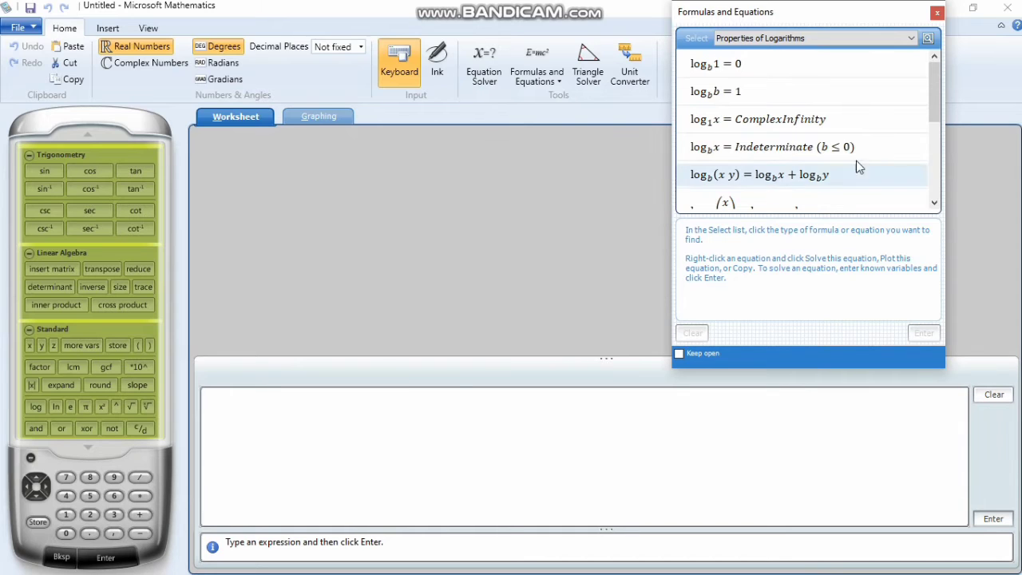
left_click_drag(931, 88, 949, 71)
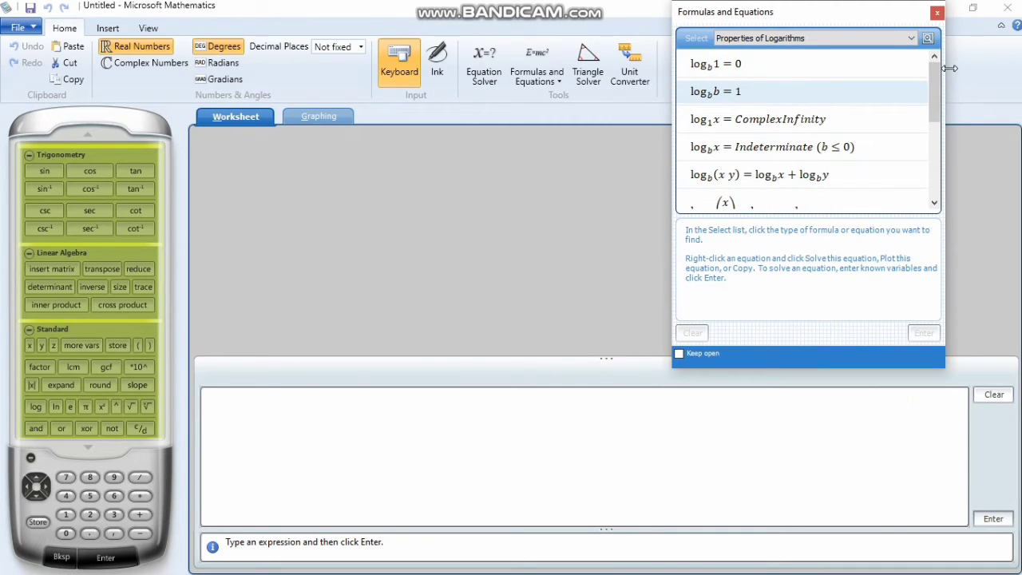
Copy the logarithm property log_b b = 1 and paste it into the expression input
right_click(734, 103)
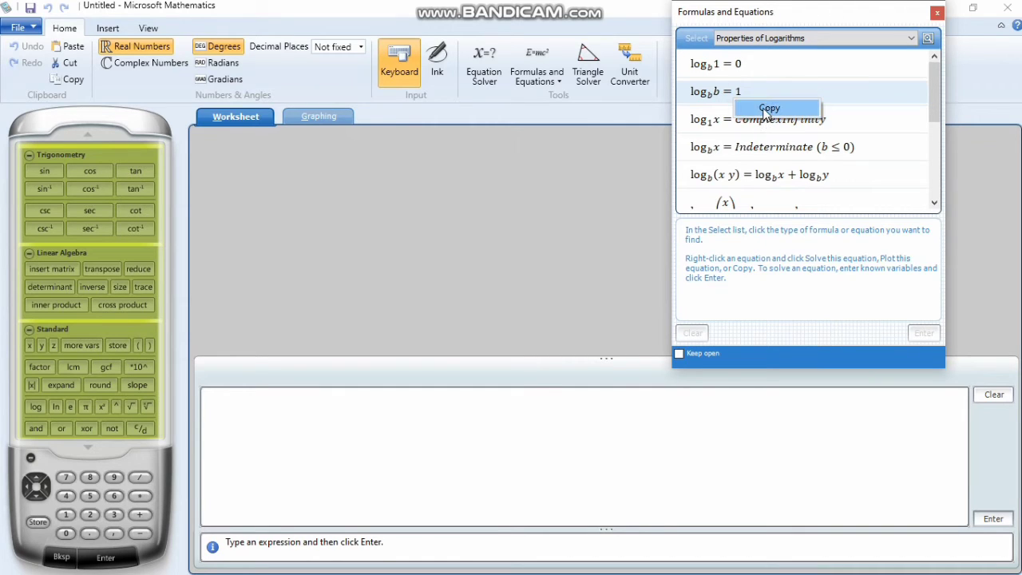
left_click(764, 109)
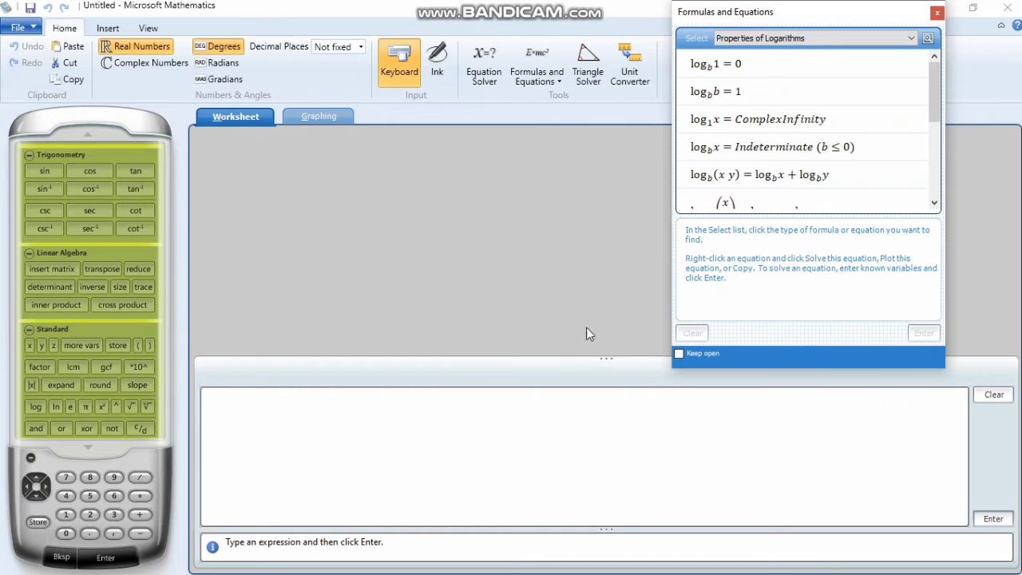
left_click(441, 421)
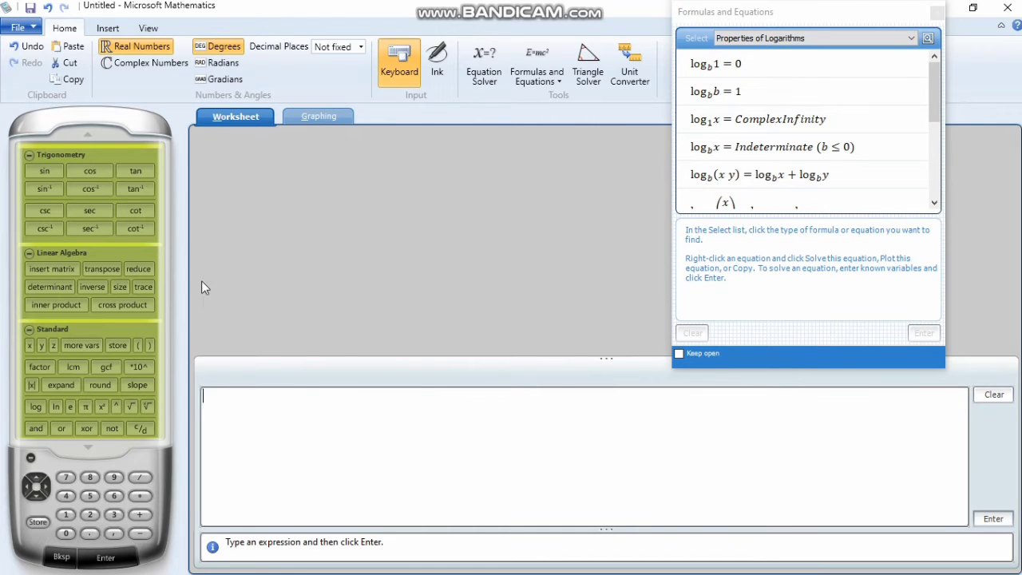
right_click(239, 392)
left_click(281, 454)
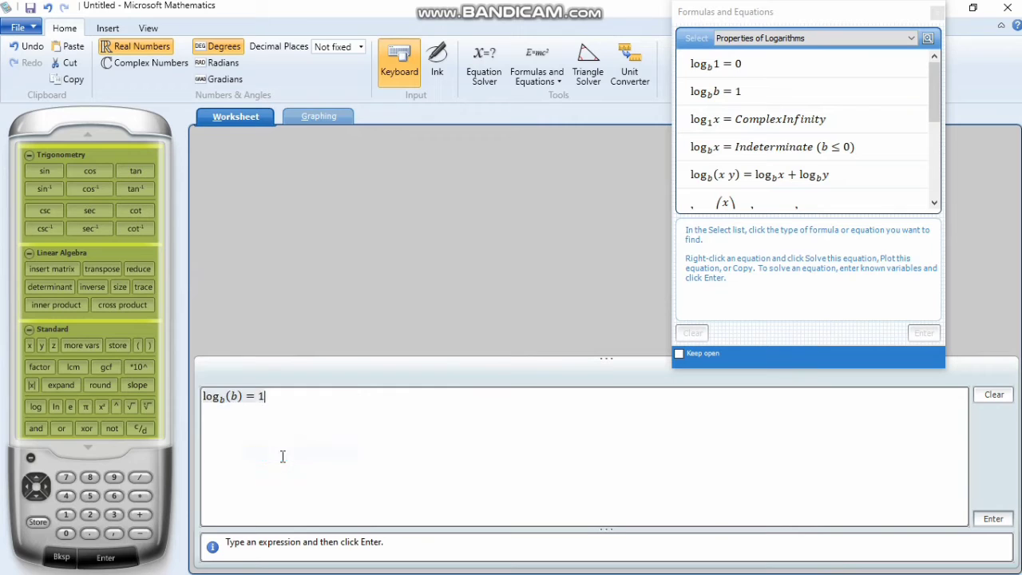
Remove the right side of the pasted property, set its base and argument to 10, and evaluate log_10(10)
key("BackSpace")
key("BackSpace")
left_click(238, 394)
key("BackSpace")
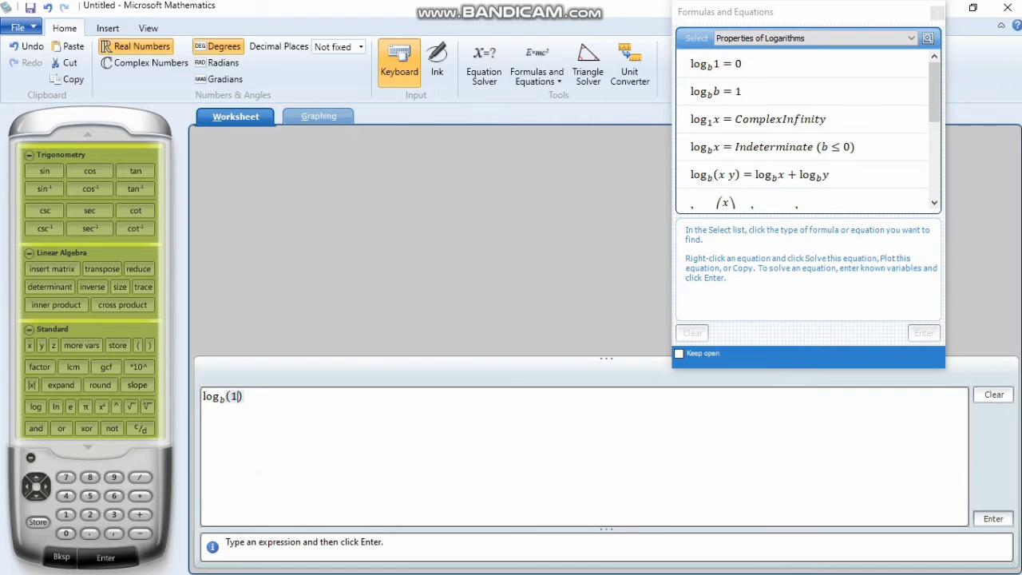
type("10")
left_click(225, 398)
type("10")
left_click(993, 518)
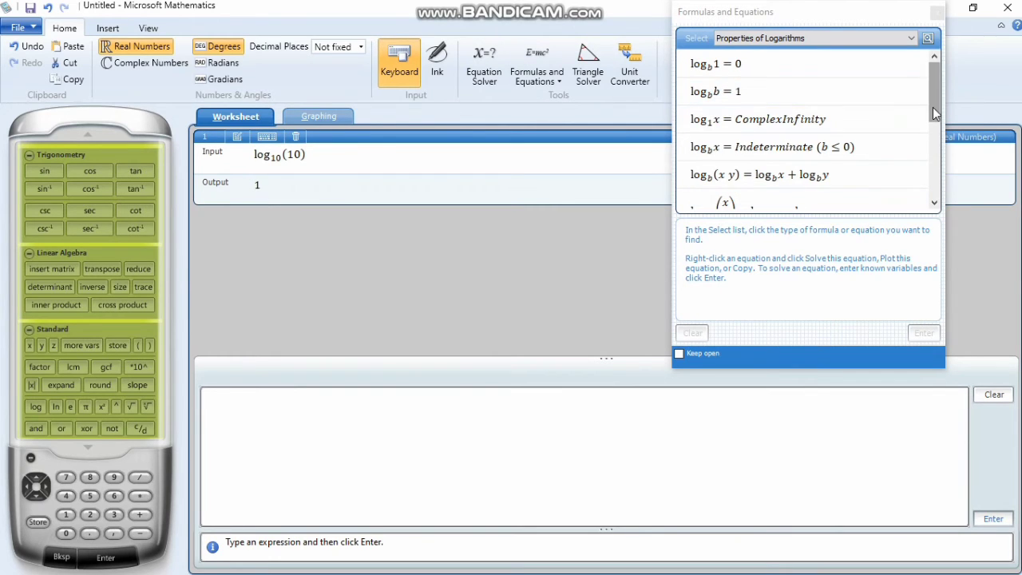
Copy the quotient property log_b(x/y) = log_b x − log_b y and paste it into the expression input
left_click_drag(932, 107, 937, 157)
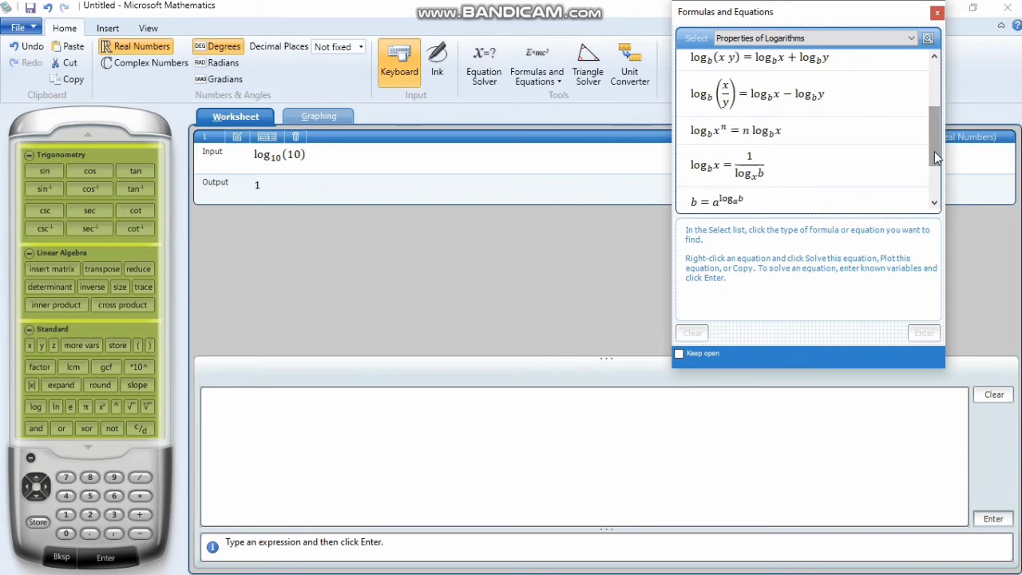
right_click(734, 115)
left_click(763, 120)
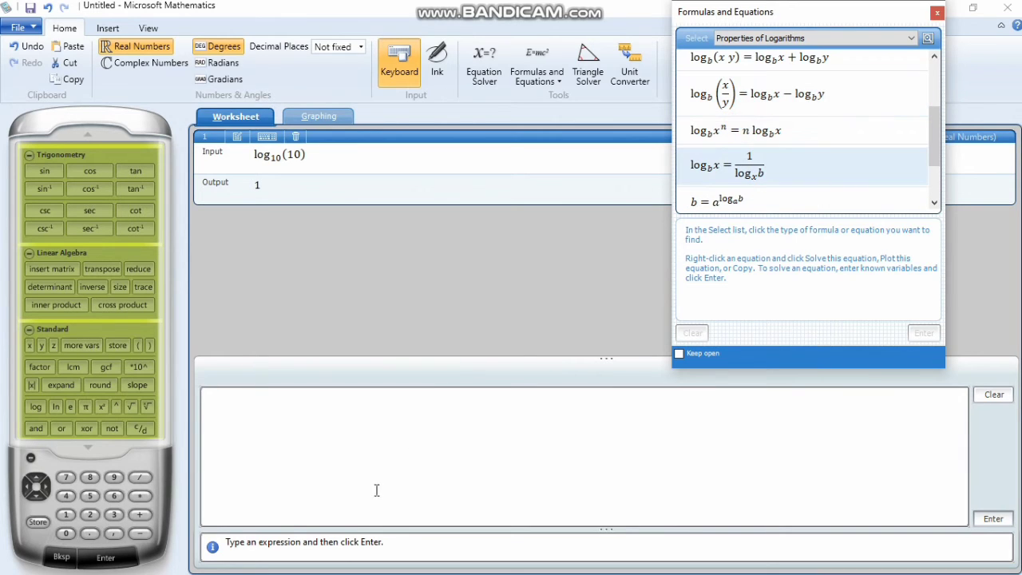
left_click(364, 456)
right_click(364, 456)
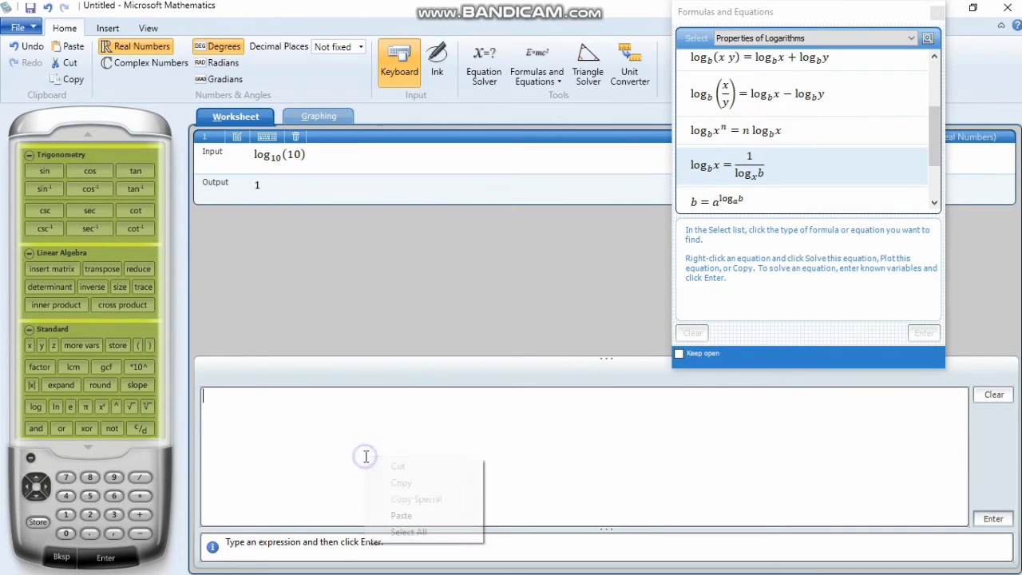
left_click(401, 516)
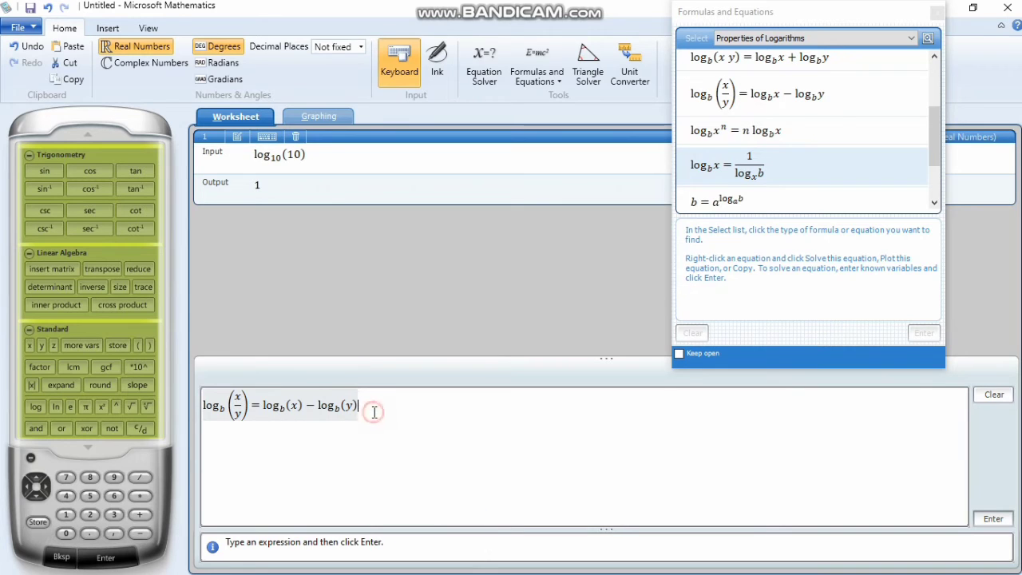
Remove the equals sign and the right side of the pasted quotient property, leaving only log_b(x/y)
key("BackSpace")
key("BackSpace")
key("BackSpace")
key("BackSpace")
key("BackSpace")
key("BackSpace")
key("BackSpace")
key("BackSpace")
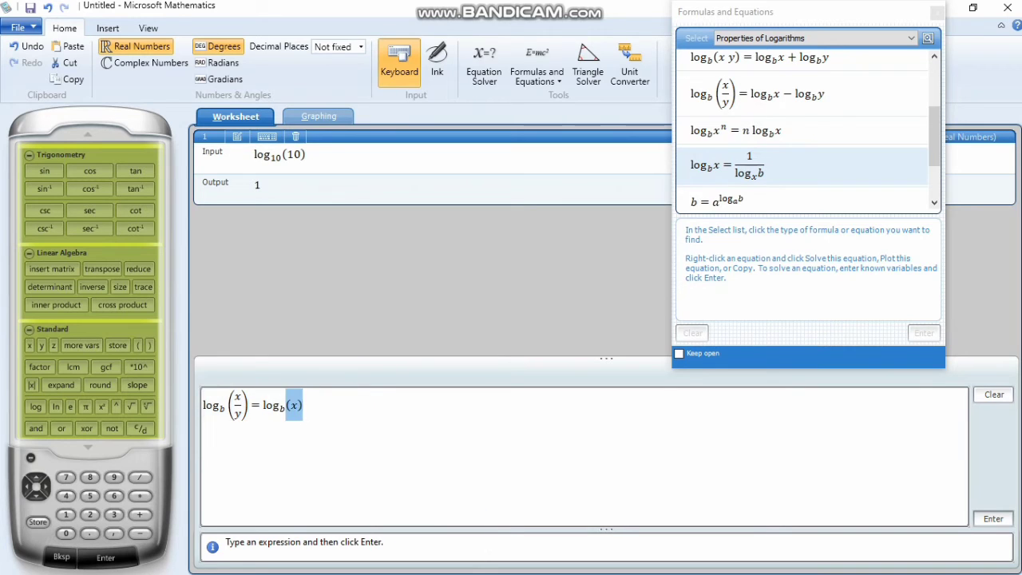
key("BackSpace")
key("BackSpace")
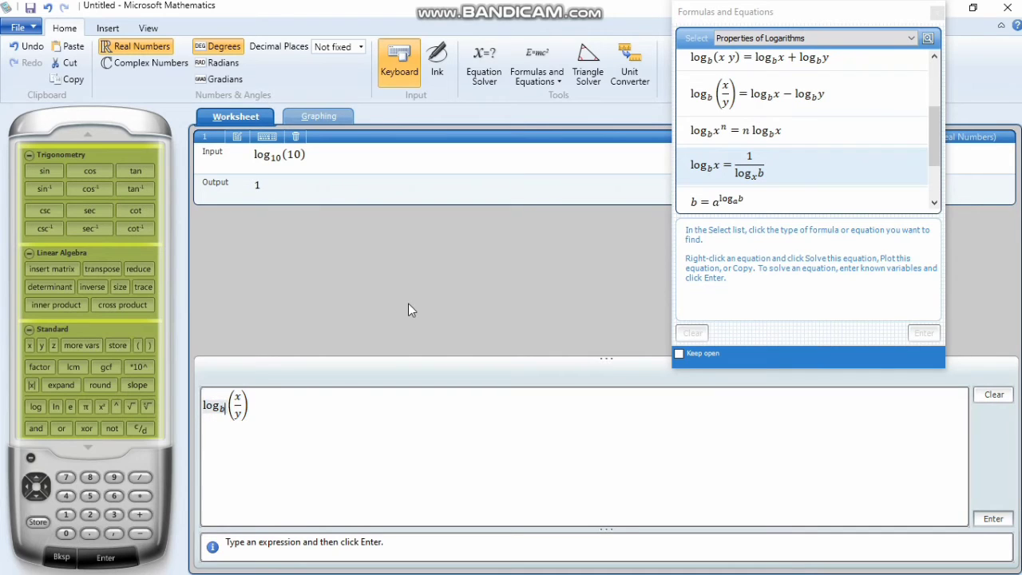
Set the logarithm's base to 5, the numerator to 4 and the denominator to 3, and evaluate log_5(4/3)
key("BackSpace")
type("5")
key("Right")
key("Right")
key("Right")
key("Right")
key("BackSpace")
type("4")
key("Right")
key("Right")
key("BackSpace")
type("3")
left_click(1009, 521)
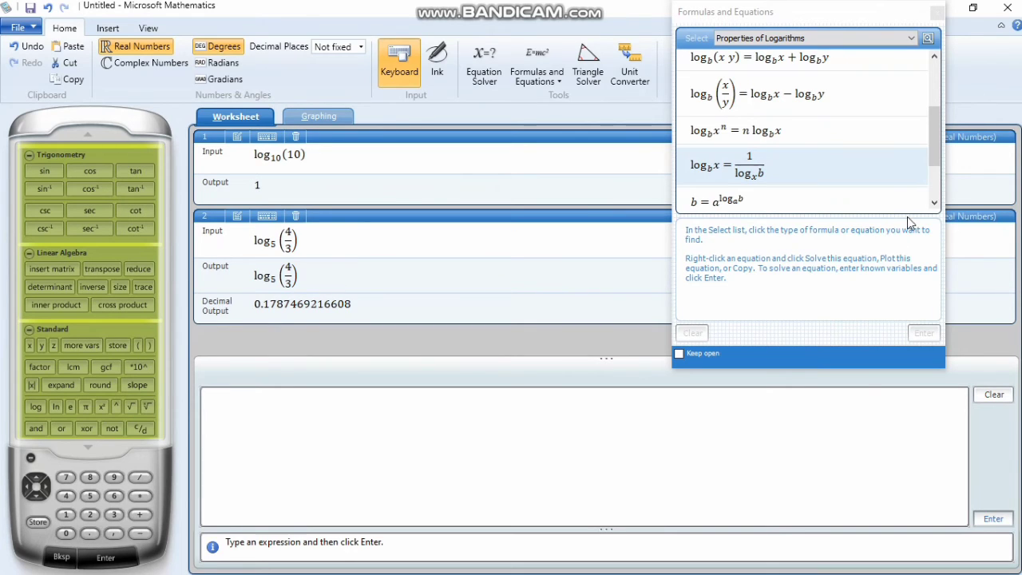
Delete both logarithm calculations from the worksheet
left_click(626, 159)
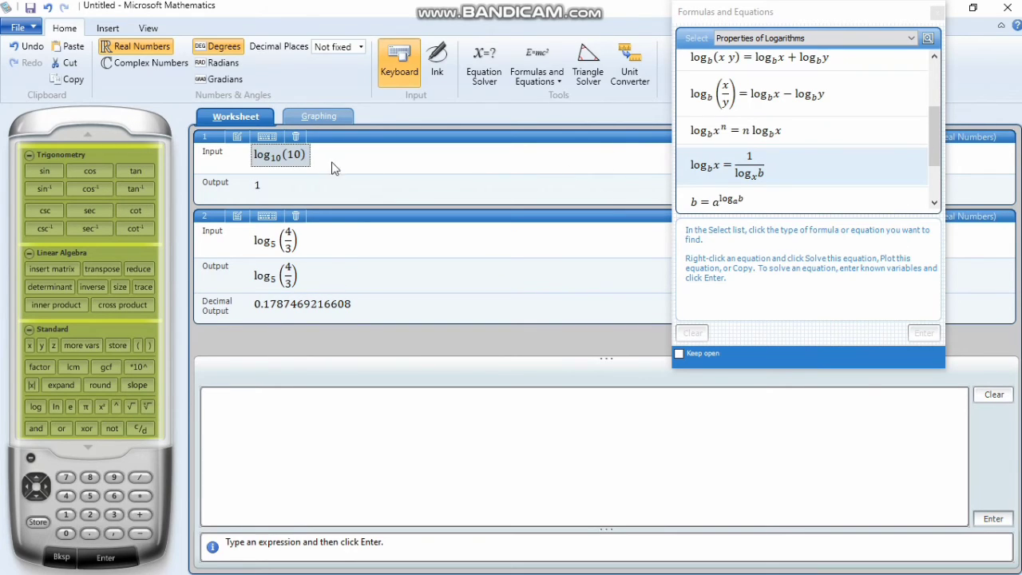
left_click(296, 138)
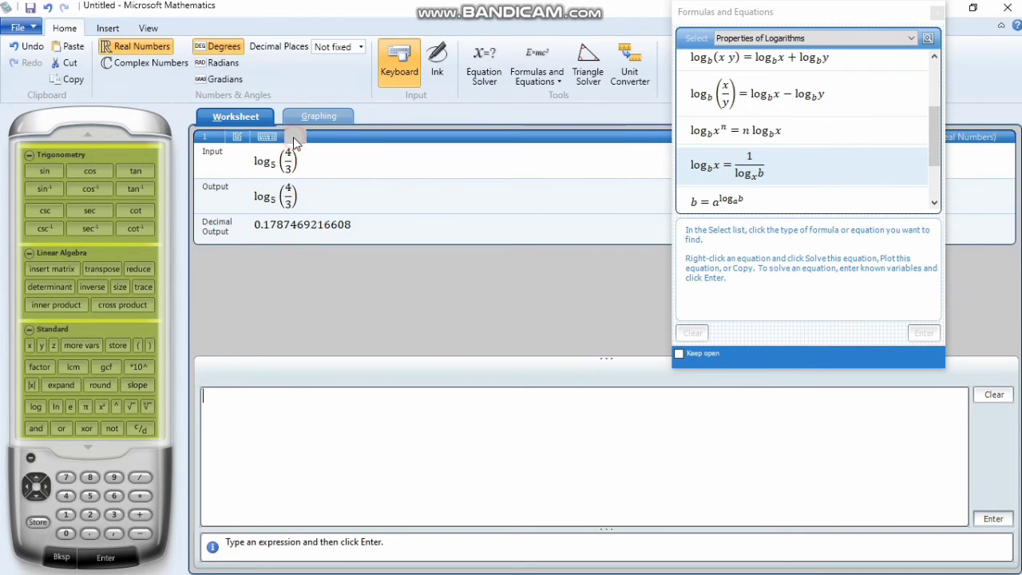
left_click(295, 138)
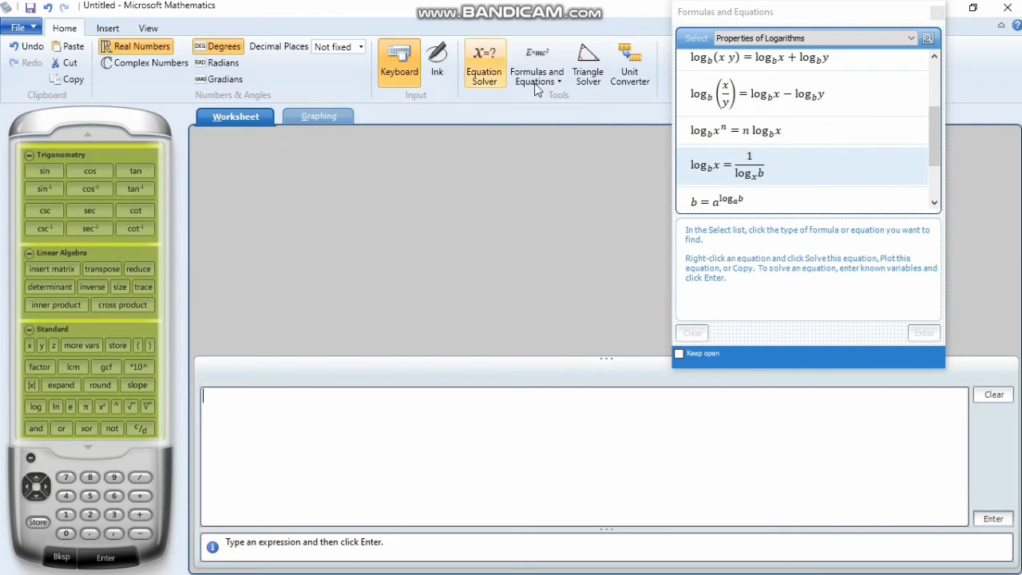
Open the Constants collection of formulas and equations and look through the listed constants
left_click(851, 38)
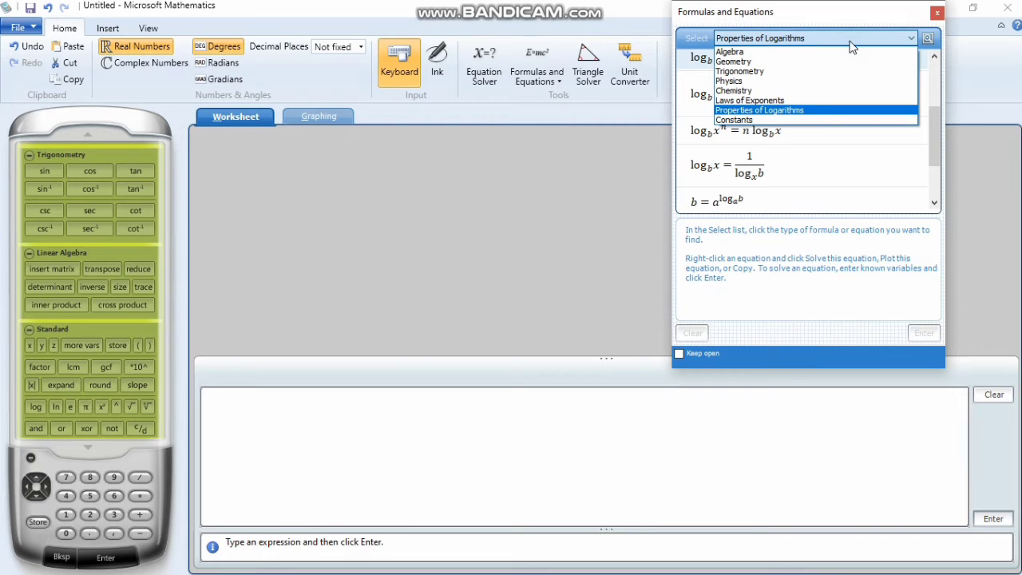
left_click(790, 120)
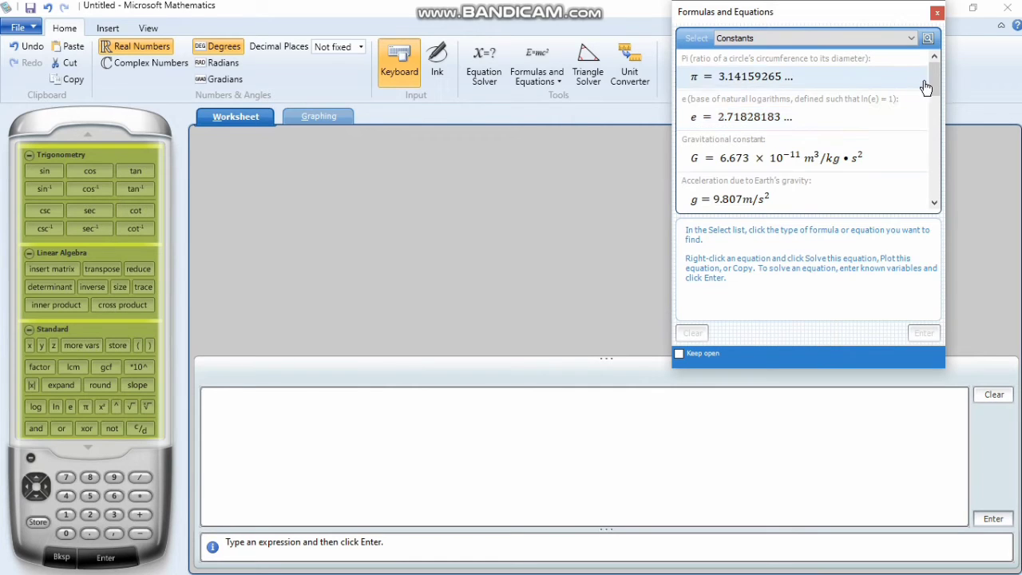
left_click_drag(937, 84, 946, 102)
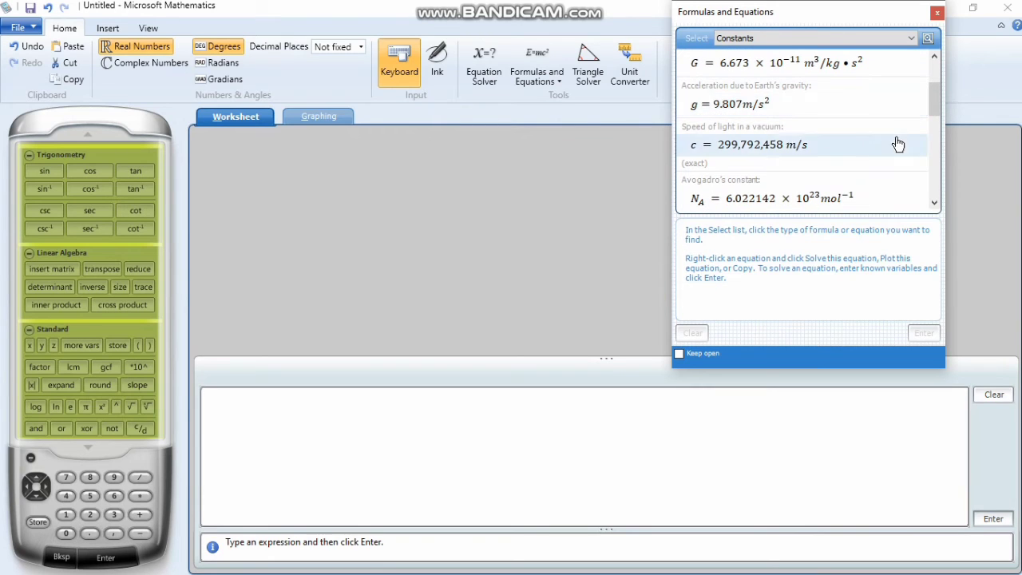
left_click_drag(933, 103, 946, 148)
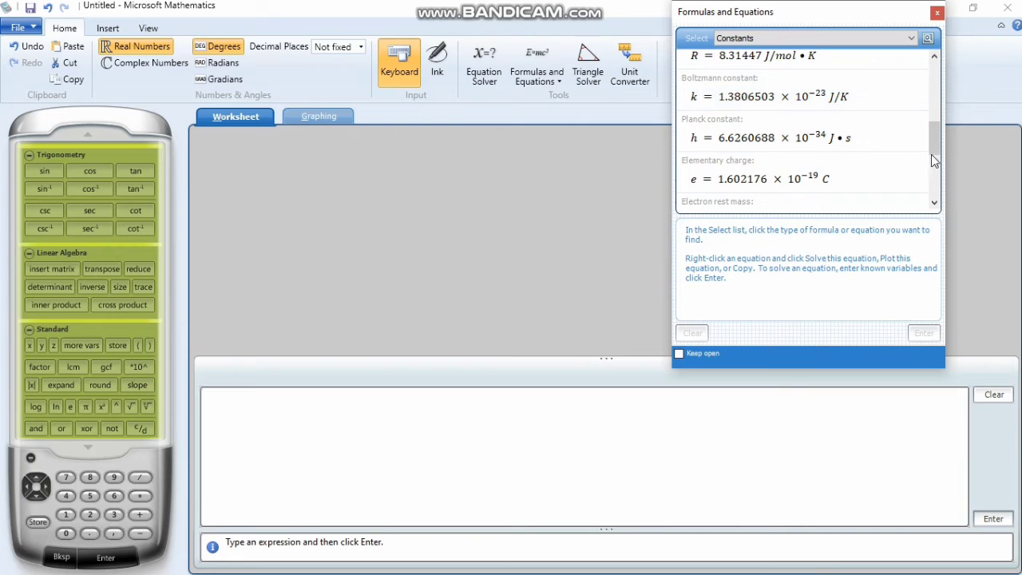
left_click_drag(931, 155, 923, 71)
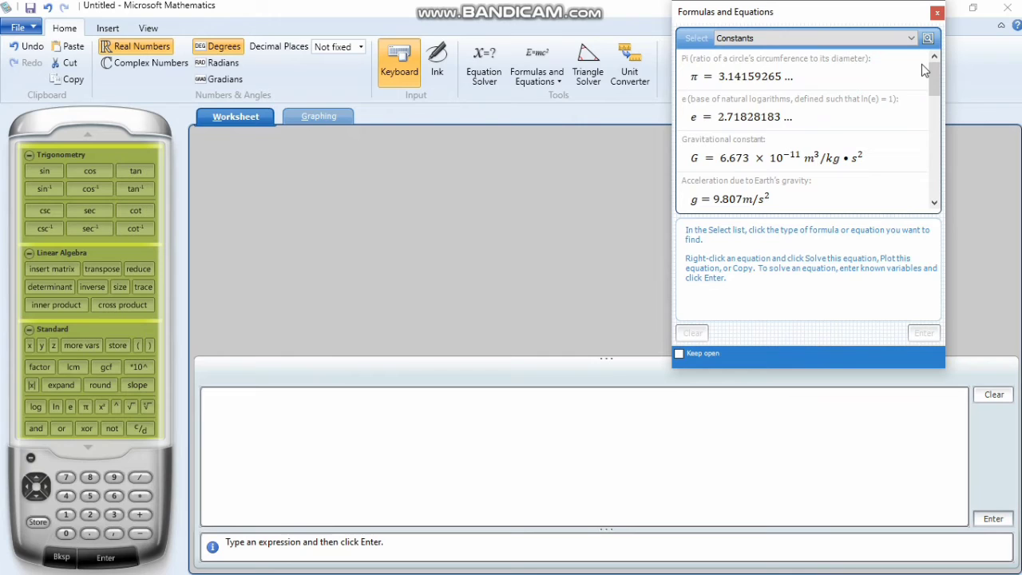
mouse_move(937, 71)
left_mouse_down()
mouse_move(936, 87)
mouse_move(934, 69)
left_mouse_up()
Copy the constant π = 3.14159265 ... and paste it into the expression input
right_click(869, 76)
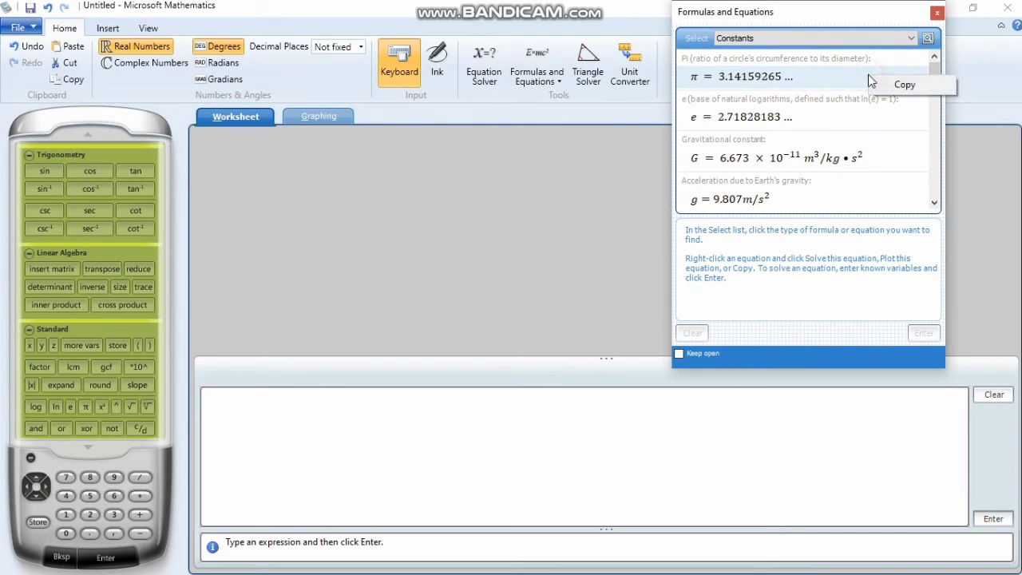
left_click(875, 86)
left_click(490, 397)
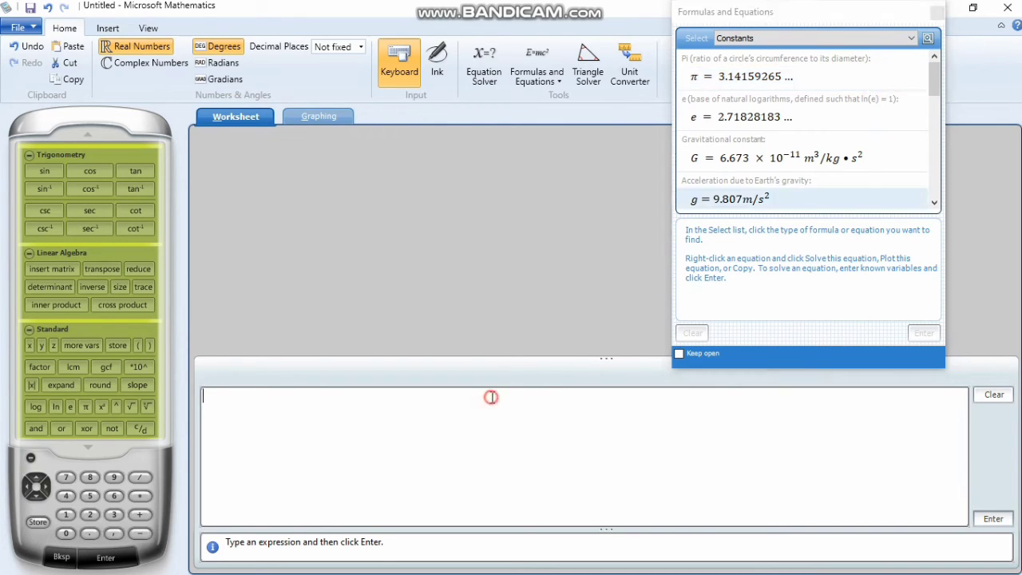
right_click(492, 397)
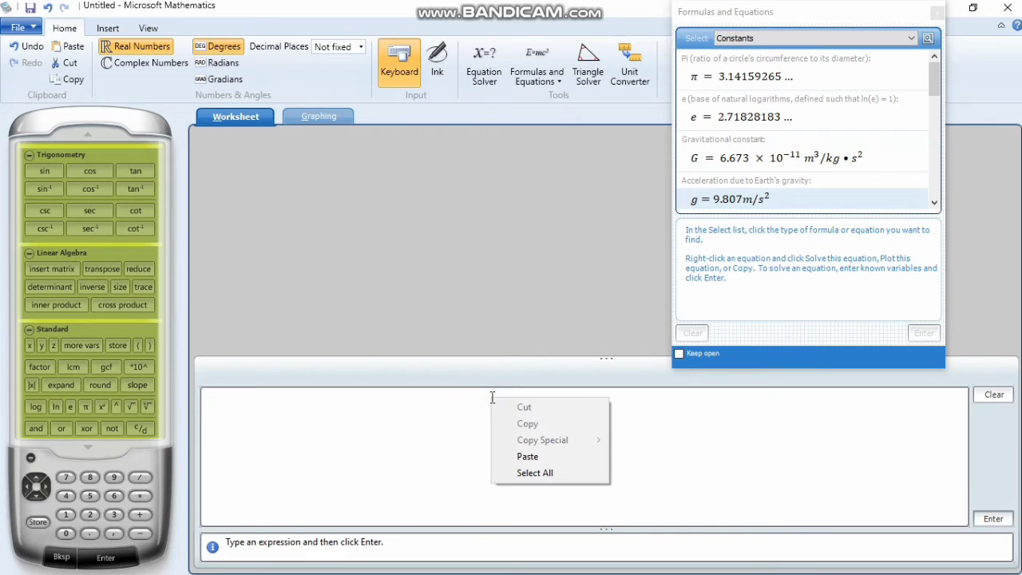
left_click(527, 455)
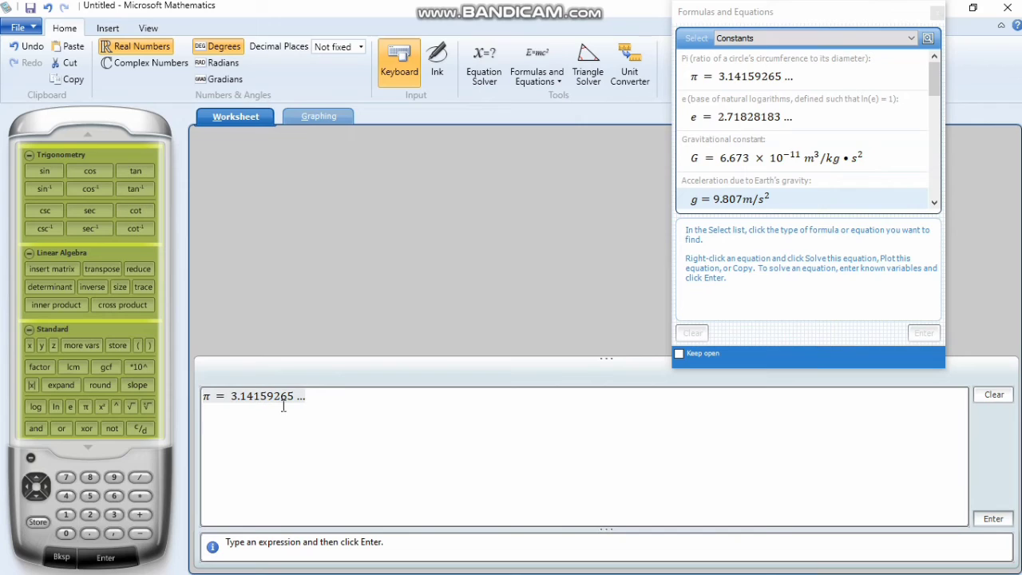
Remove the equals sign and numeric value from the pasted constant, leaving only the π symbol
key("Left")
key("BackSpace")
key("BackSpace")
key("BackSpace")
key("BackSpace")
key("BackSpace")
key("BackSpace")
key("BackSpace")
key("BackSpace")
key("BackSpace")
key("BackSpace")
key("BackSpace")
Insert 20*2* in front of π and evaluate the product
type("20")
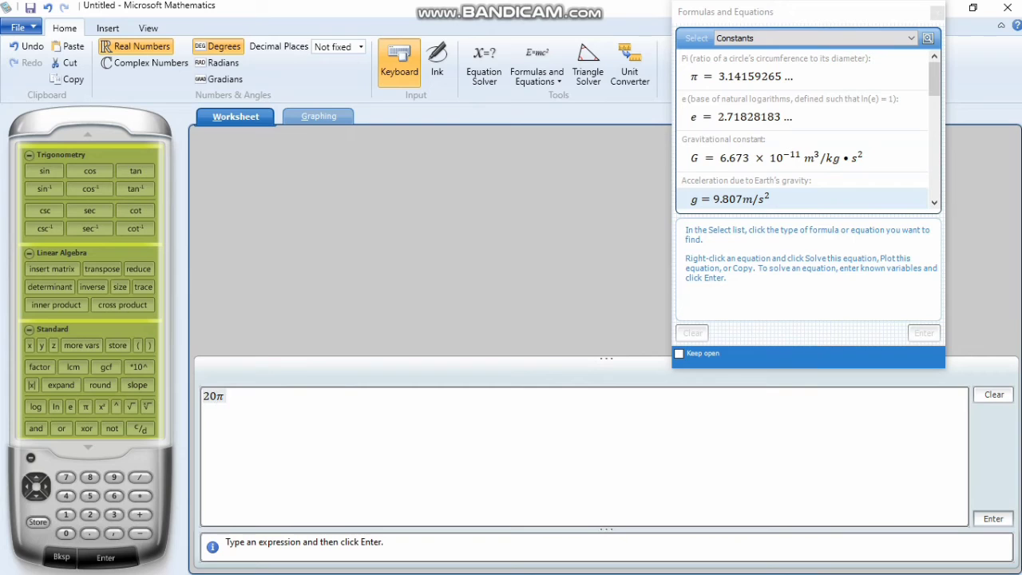
type("*2*")
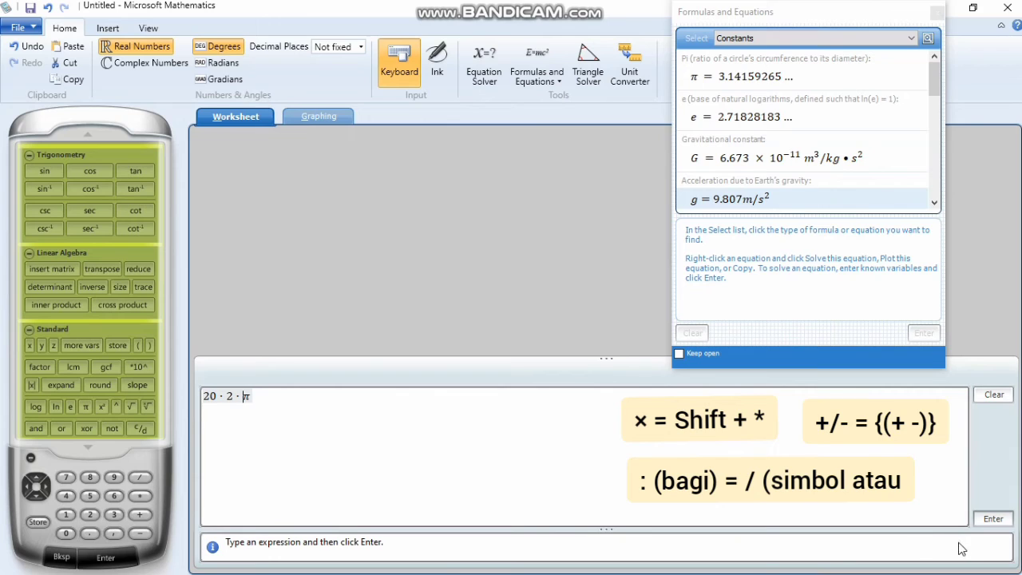
left_click(992, 520)
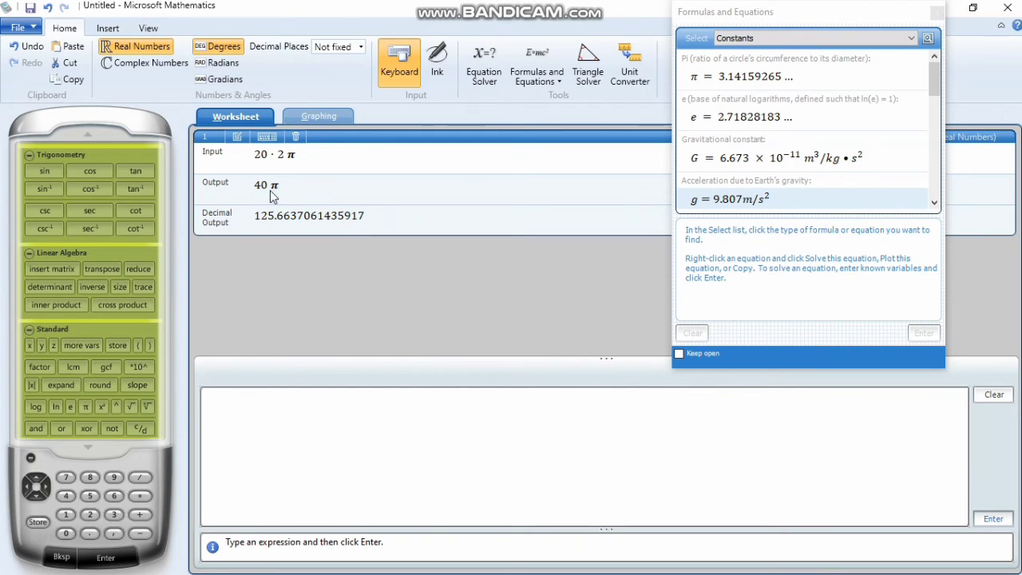
left_click(249, 440)
right_click(745, 80)
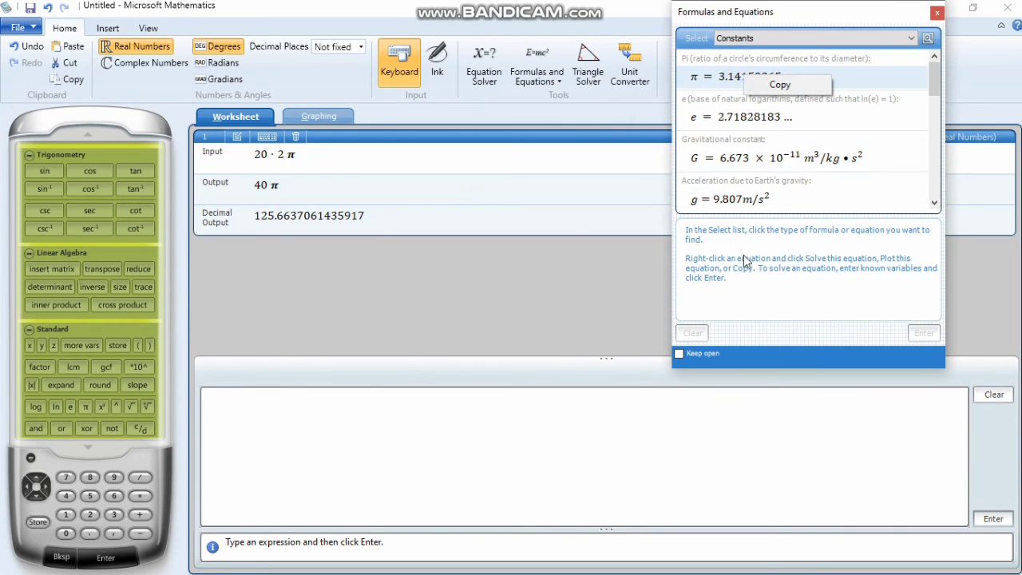
left_click(702, 418)
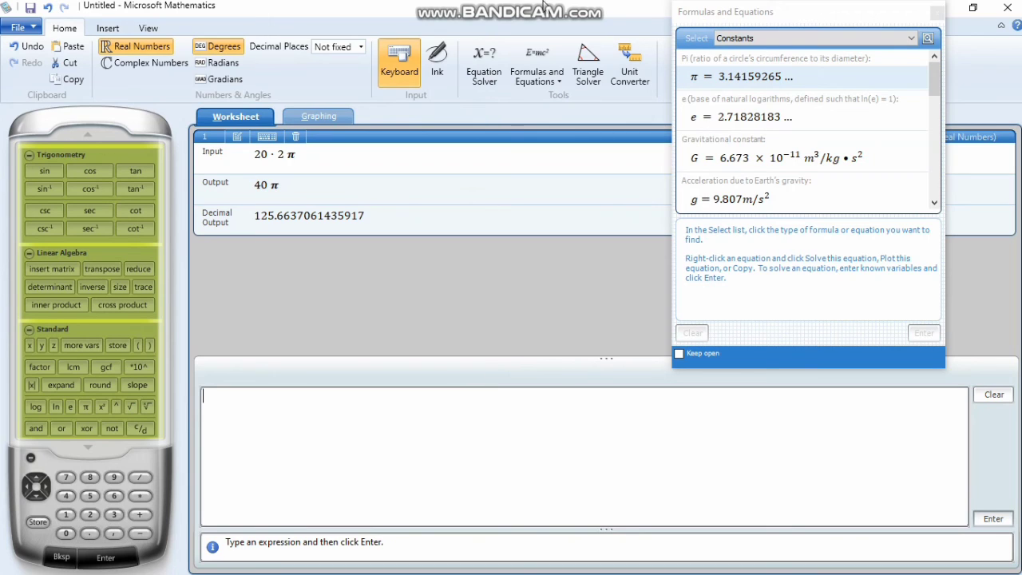
mouse_move(543, 8)
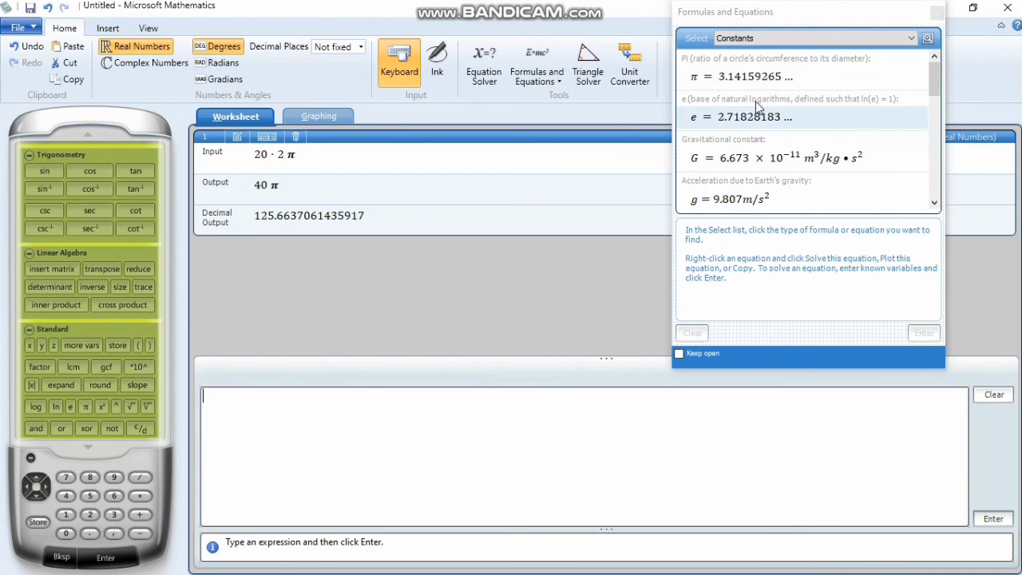
Copy the π constant again and paste it into the empty expression input for a second calculation
right_click(762, 76)
left_click(778, 88)
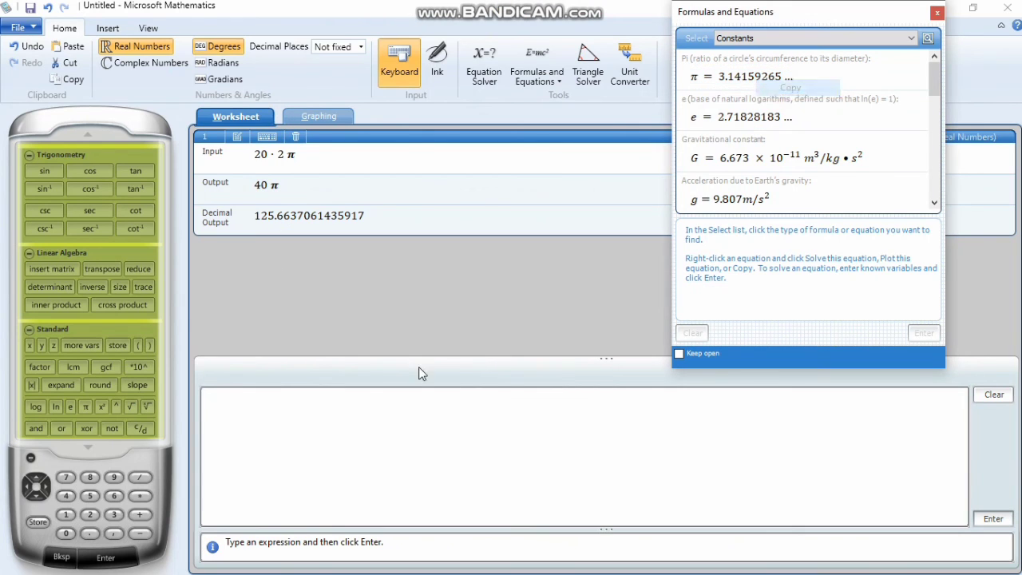
right_click(345, 467)
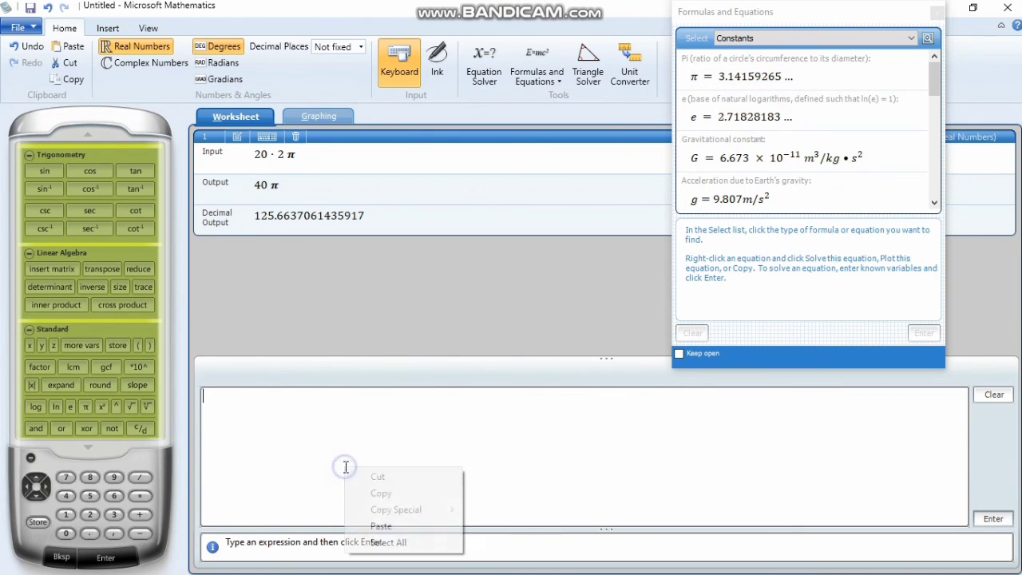
left_click(378, 527)
Strip the second pasted constant down to the bare π symbol by deleting its equals sign and decimal value
key("BackSpace")
key("BackSpace")
key("BackSpace")
key("BackSpace")
key("BackSpace")
key("BackSpace")
key("BackSpace")
key("BackSpace")
key("BackSpace")
key("BackSpace")
key("BackSpace")
key("BackSpace")
key("BackSpace")
key("BackSpace")
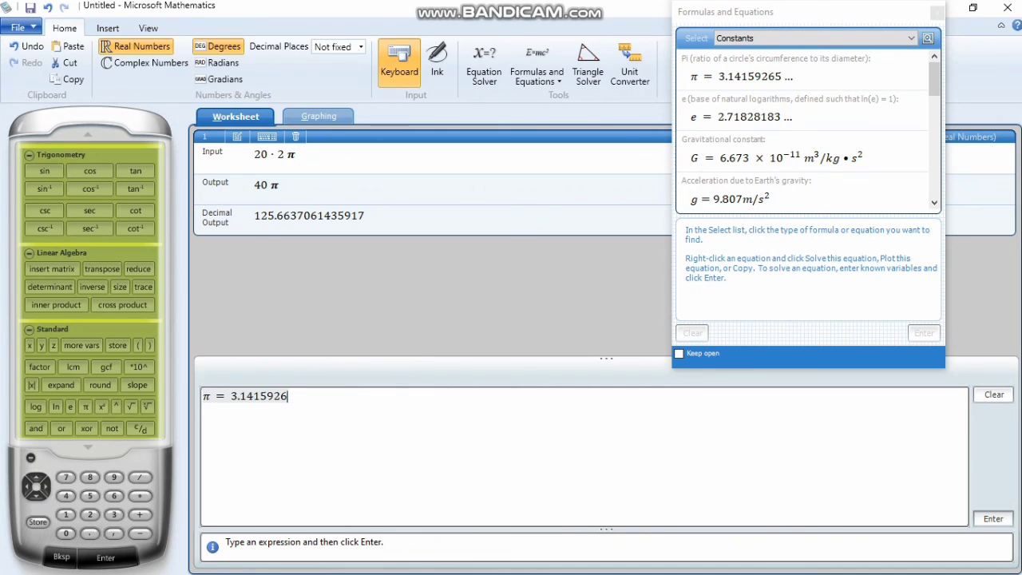
key("BackSpace")
key("BackSpace")
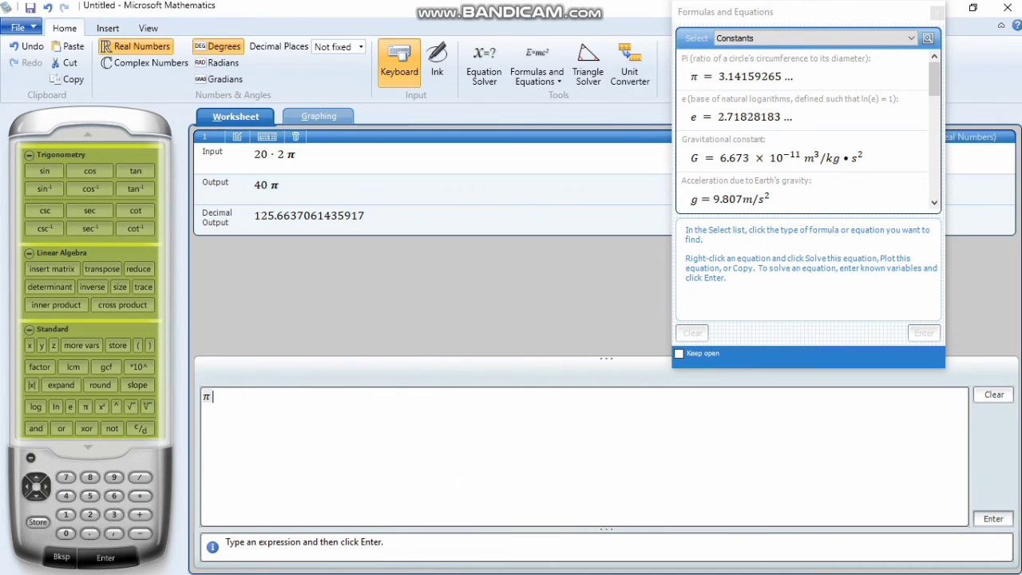
key("BackSpace")
Insert 20/ in front of π, evaluate the fraction, and close the Formulas and Equations window
key("Home")
type("20/")
left_click(991, 520)
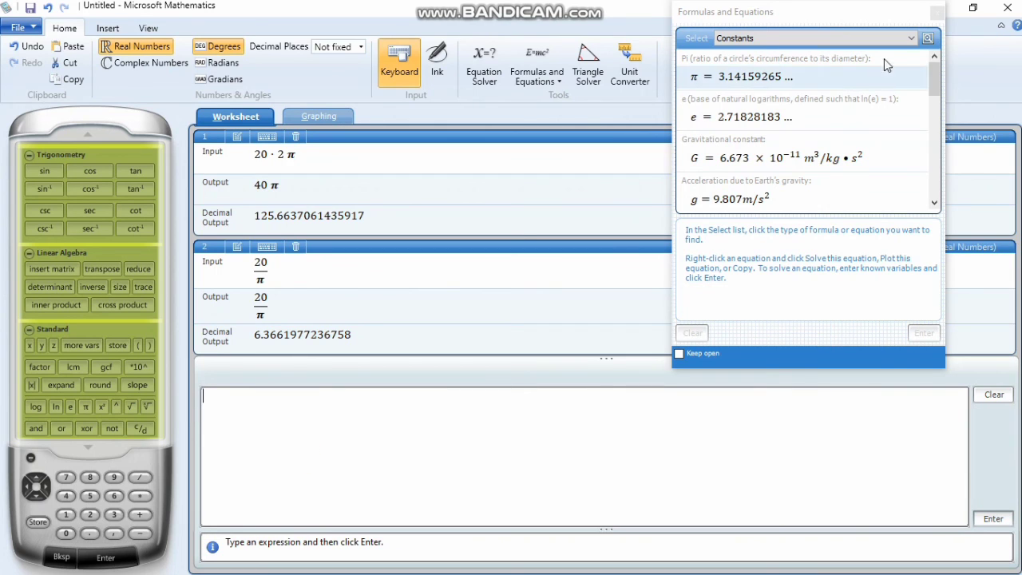
left_click(940, 13)
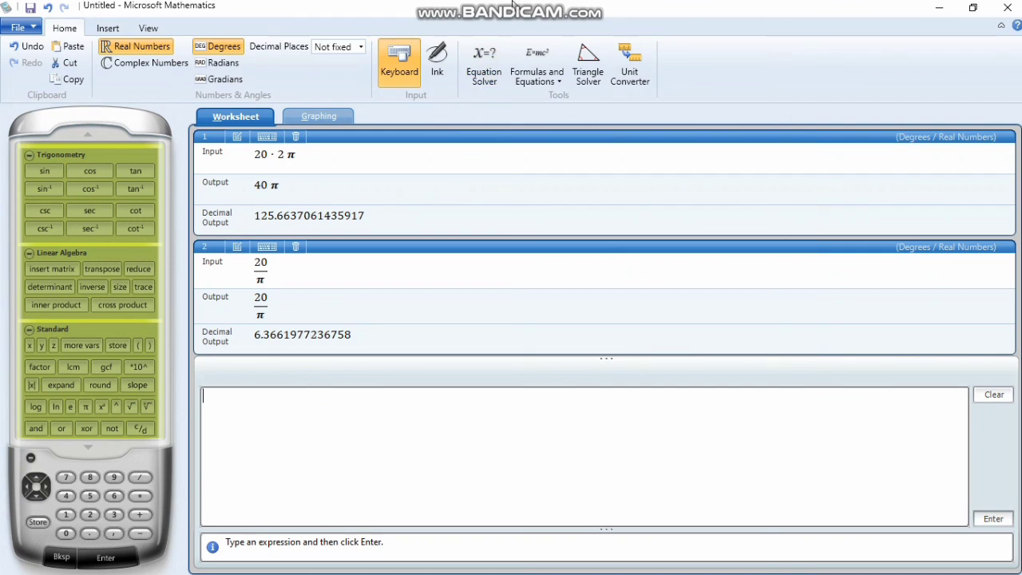
mouse_move(512, 4)
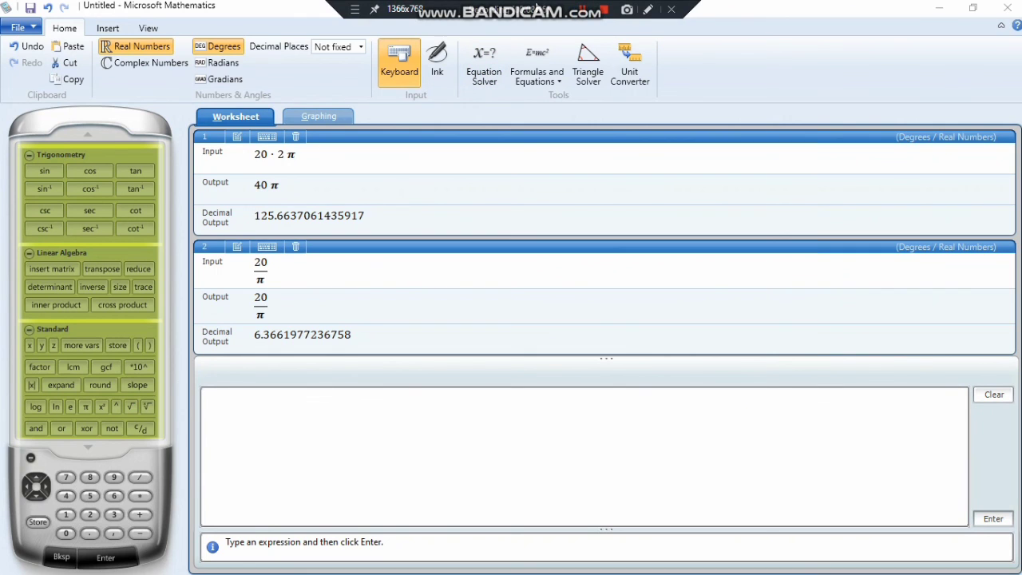